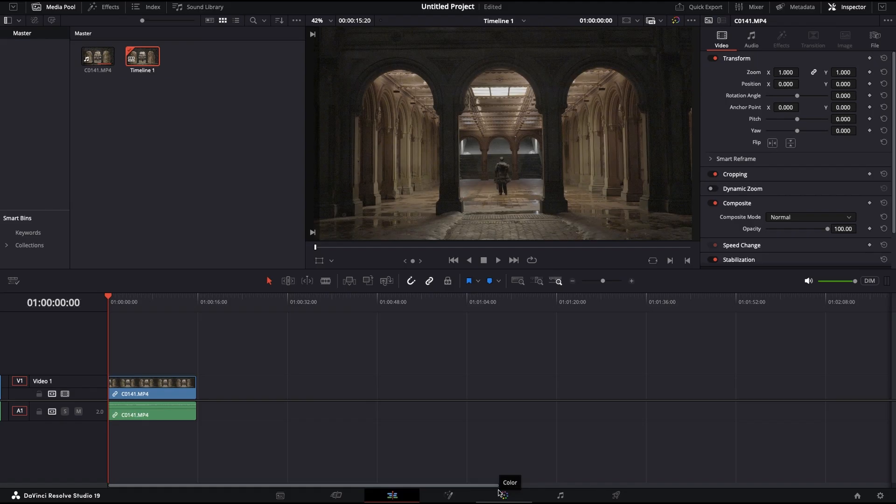
On the Color page, add four serial nodes after node 01.
left_click(503, 495)
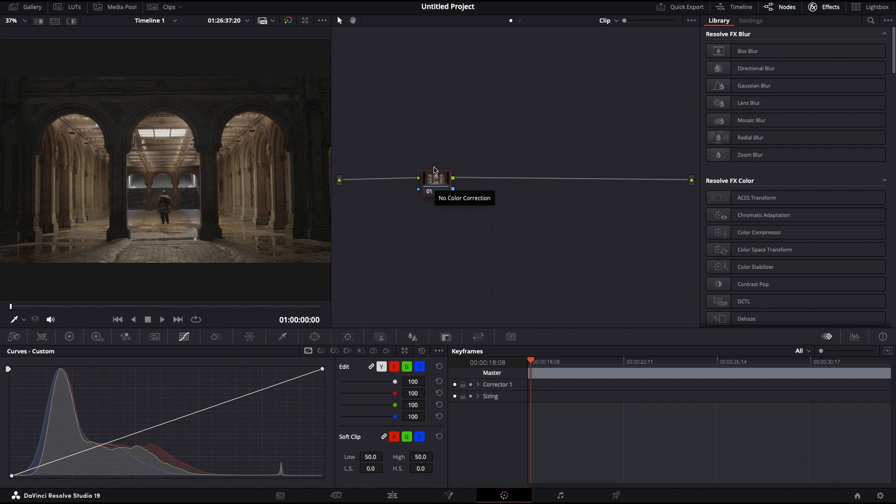
right_click(434, 175)
left_click(435, 152)
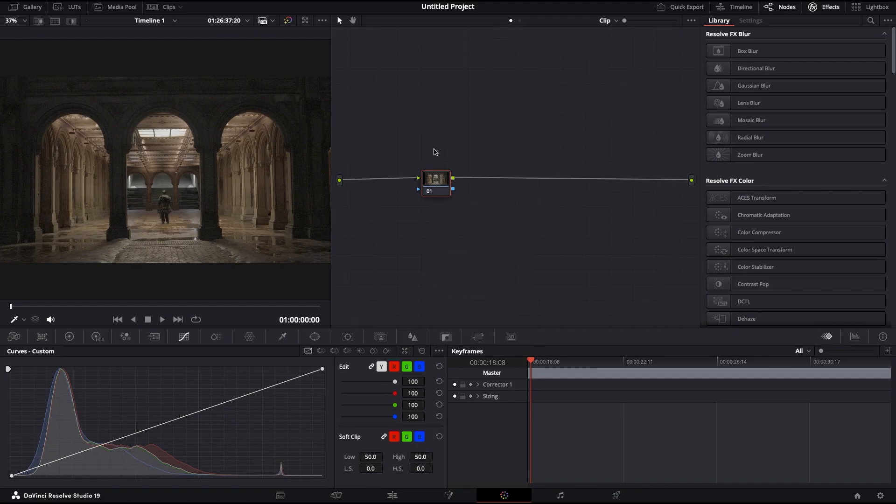
right_click(436, 181)
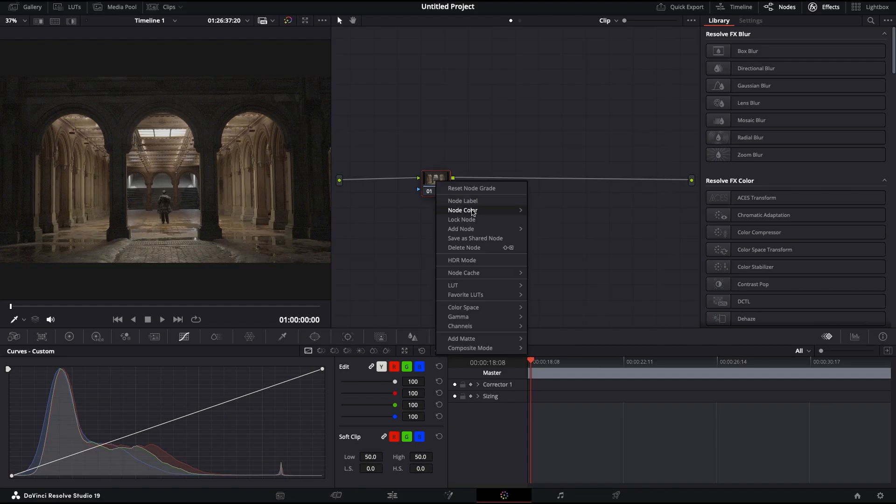
mouse_move(483, 228)
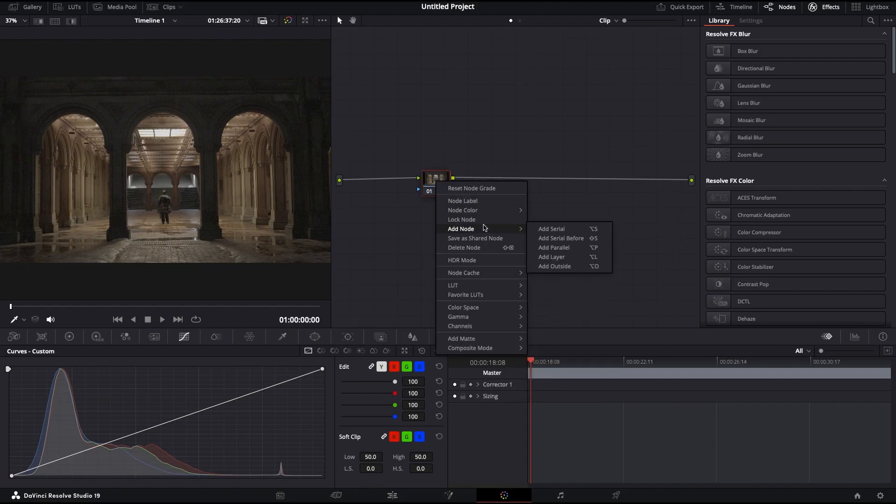
left_click(552, 229)
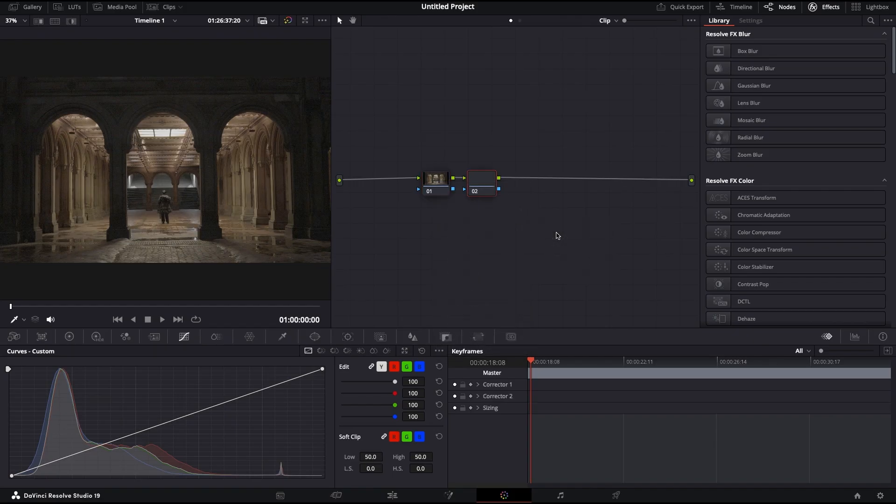
key("alt+s")
key("alt+s")
key("alt+s")
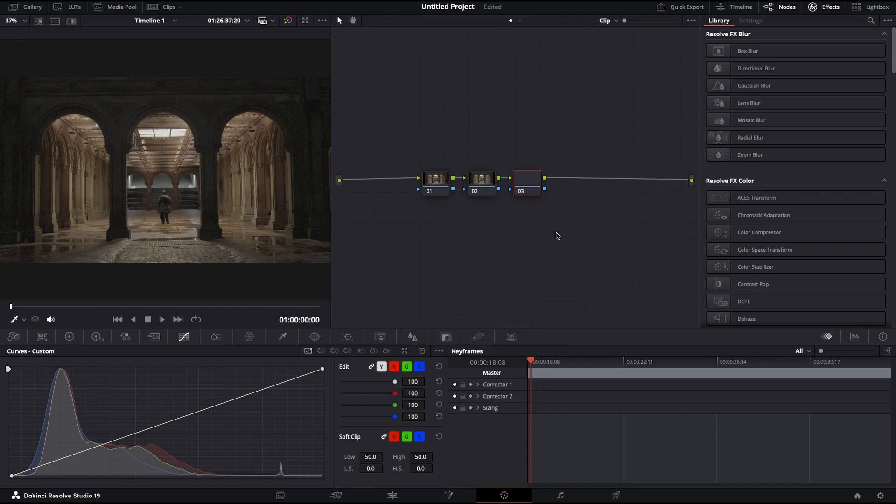
Label node 02 "cst" and node 01 "bal".
left_click(474, 181)
right_click(475, 181)
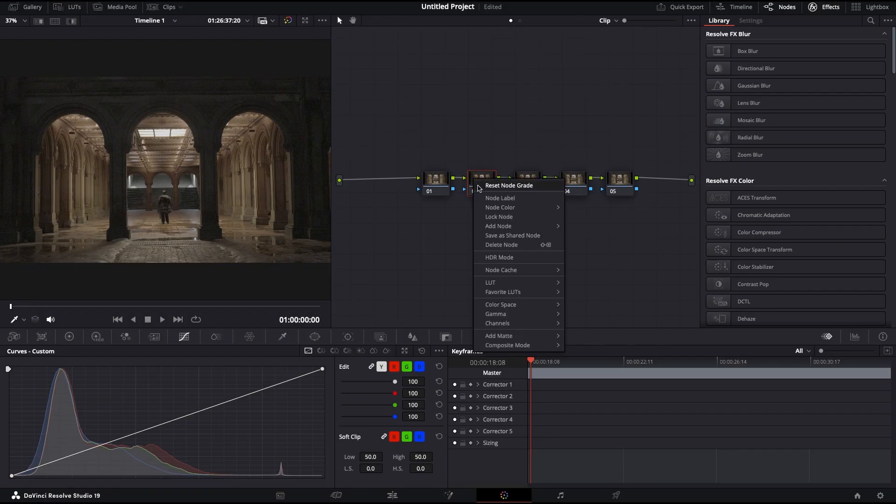
left_click(503, 201)
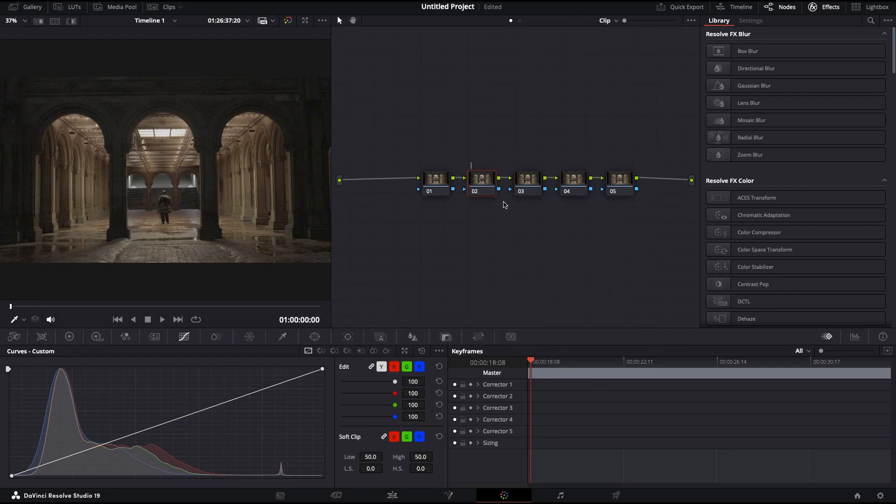
type("cst")
left_click(442, 185)
right_click(443, 185)
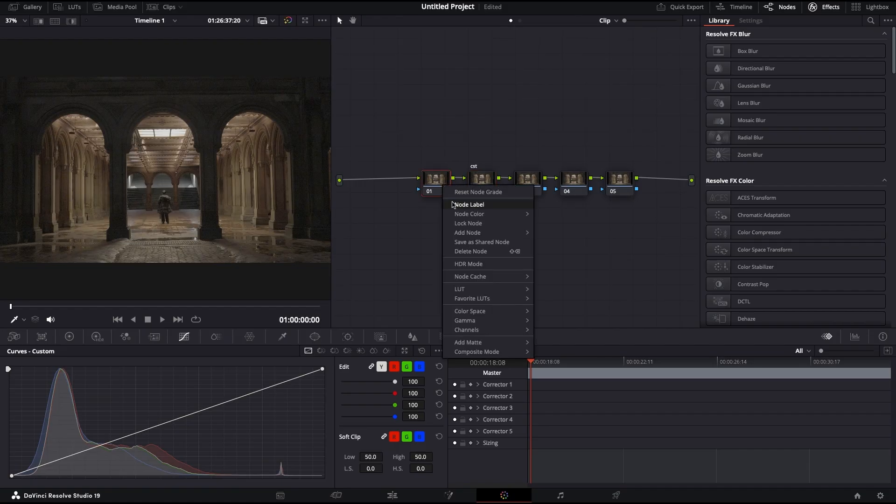
left_click(453, 205)
type("bal")
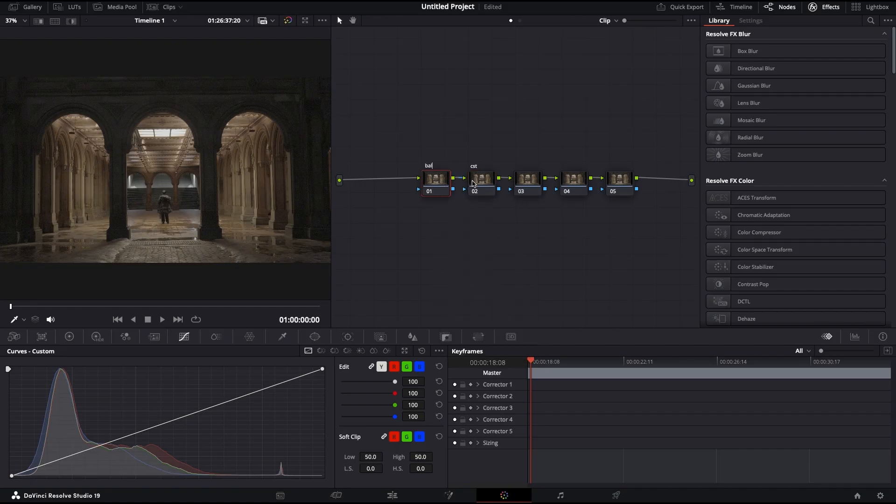
Show the Primaries color wheels for the bal node.
left_click(84, 336)
left_click(98, 336)
left_click(70, 337)
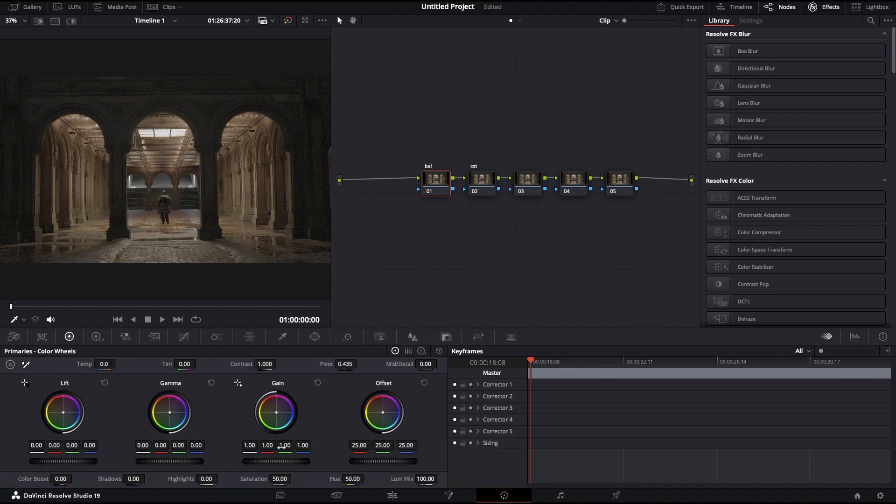
Label node 05, the last one in the chain, "film grain".
left_click(522, 178)
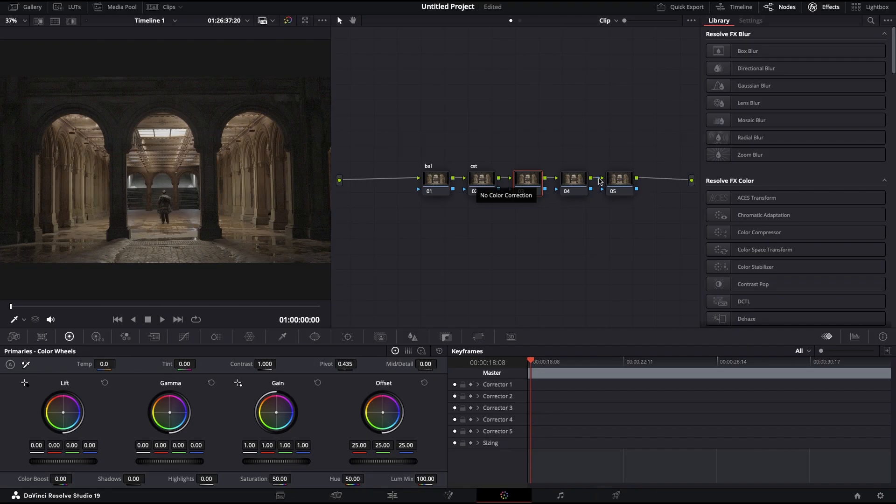
left_click(611, 181)
right_click(612, 182)
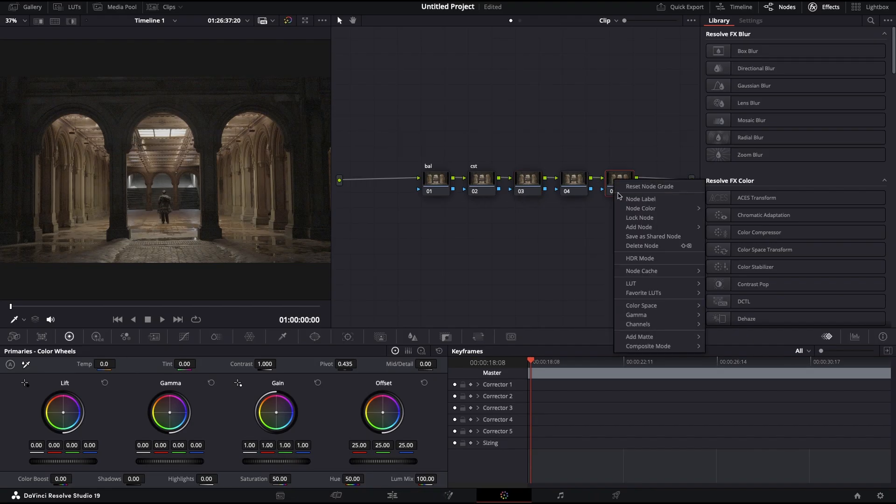
left_click(635, 199)
type("film")
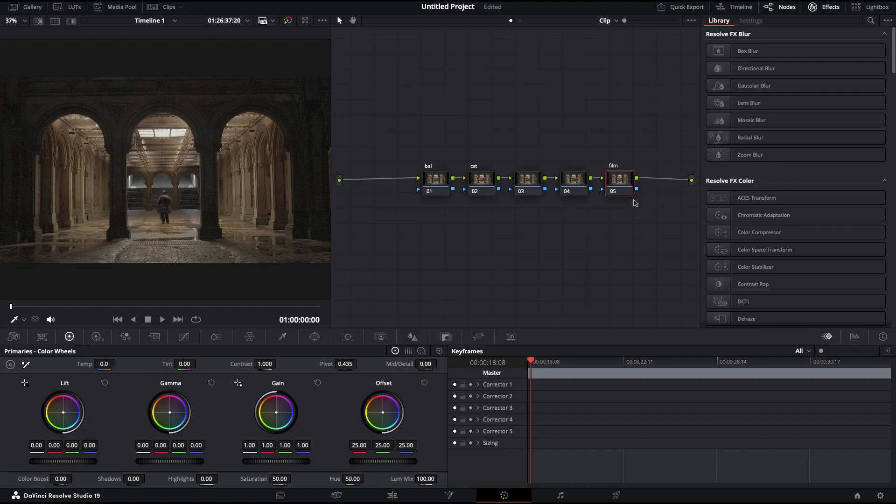
type(" grain")
Label node 04 "halation".
right_click(580, 177)
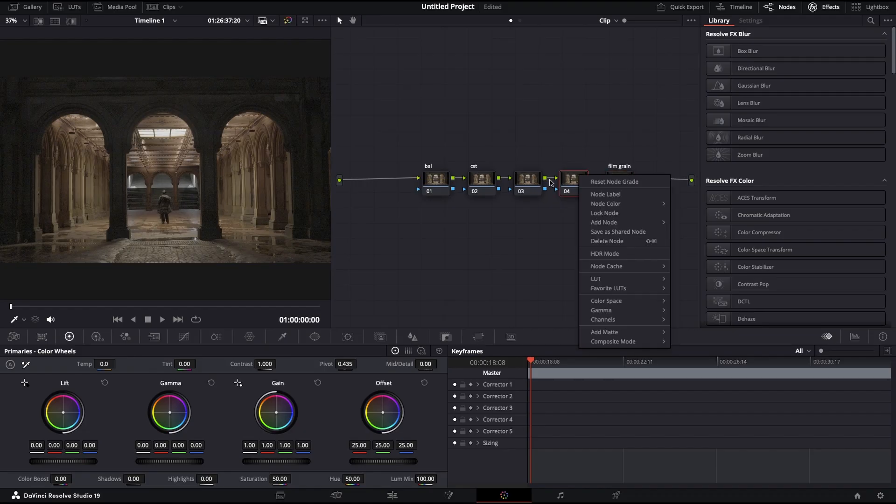
left_click(595, 195)
type("ha")
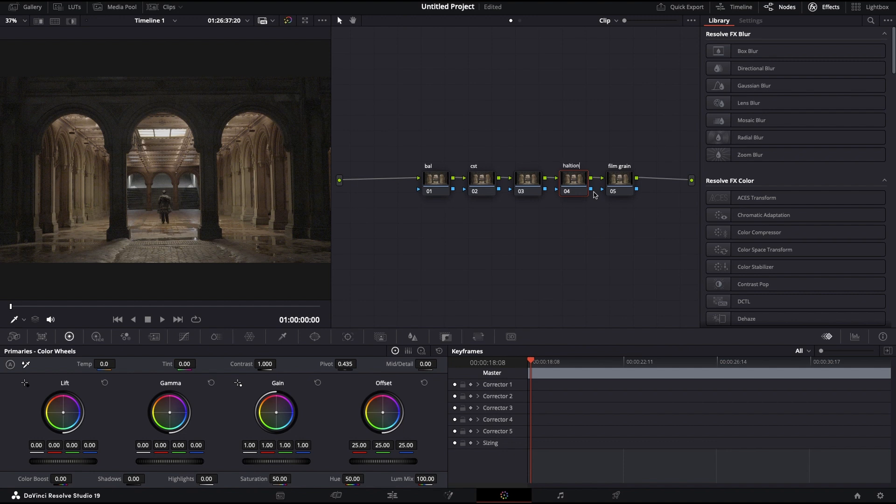
type("ltion")
key("BackSpace")
key("BackSpace")
key("BackSpace")
type("ion")
Delete the unlabeled node 03 and space the remaining four nodes more evenly in the node graph.
left_click(532, 185)
key("Delete")
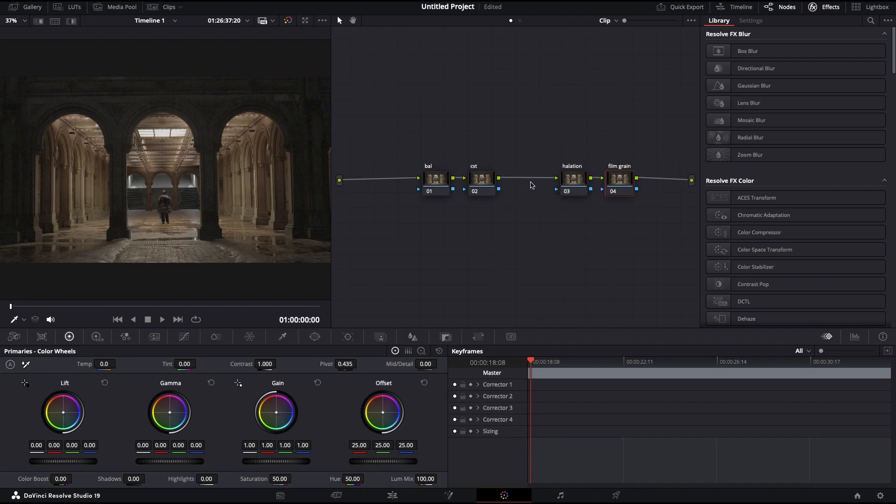
left_click_drag(569, 185, 538, 186)
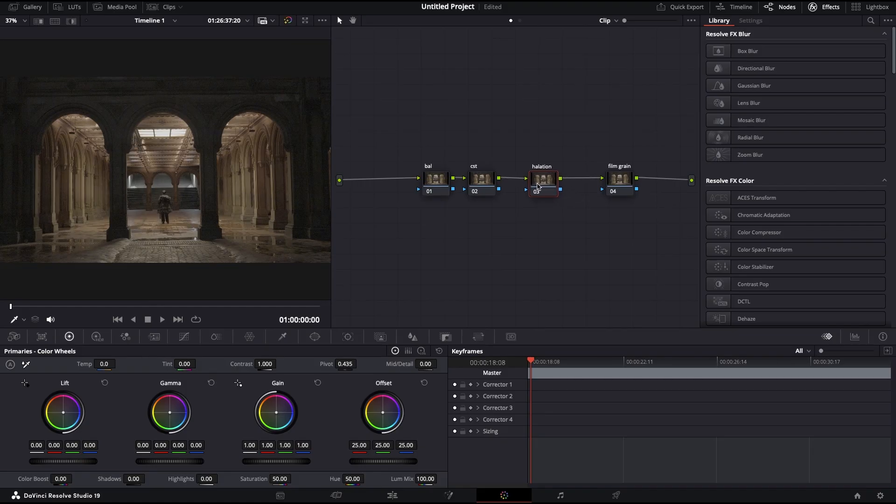
mouse_move(619, 187)
left_mouse_down()
mouse_move(604, 186)
mouse_move(619, 185)
left_mouse_up()
left_click_drag(544, 184, 558, 183)
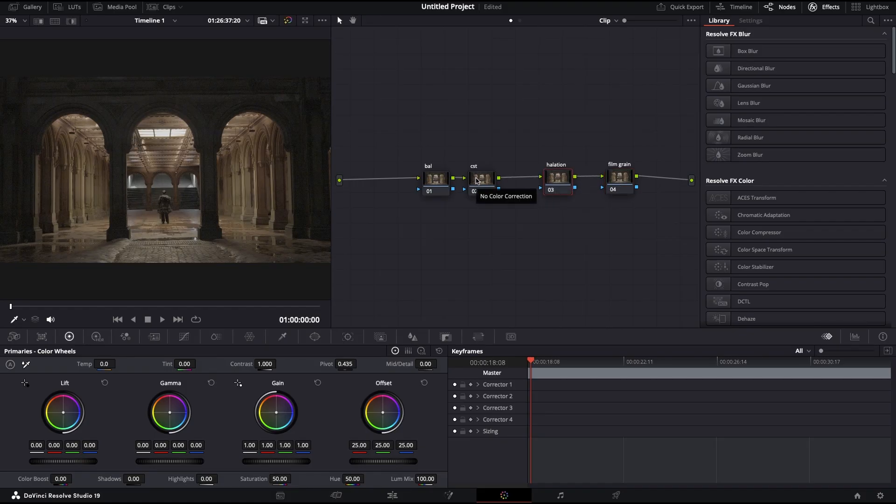
left_click_drag(477, 179, 488, 179)
Widen the viewer and set the bal node's saturation to 91.60.
left_click(437, 181)
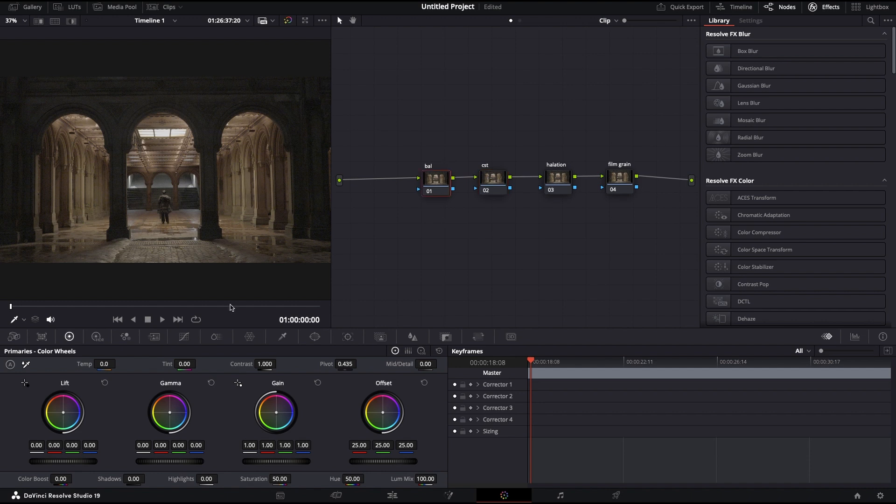
left_click_drag(330, 244, 373, 248)
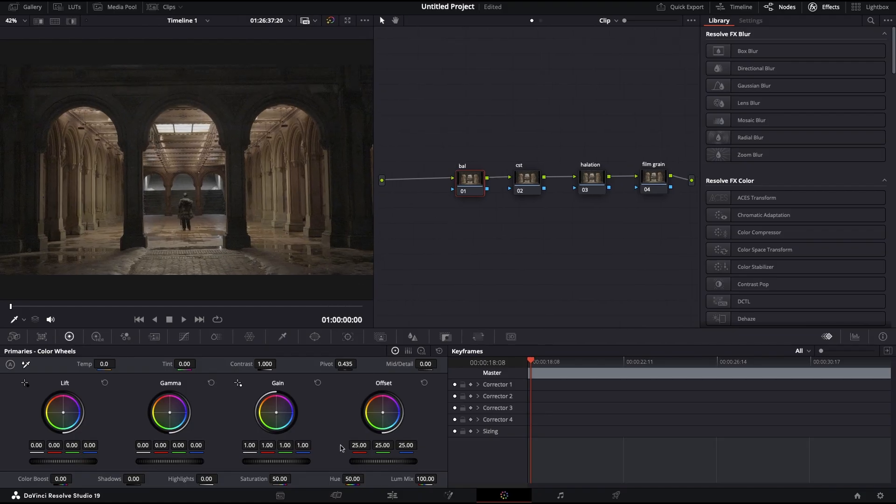
left_click_drag(280, 479, 294, 478)
left_click_drag(294, 478, 294, 478)
left_click_drag(294, 479, 294, 479)
Set the bal node's Color Boost to 23.50, Shadows to -16.00 and Highlights to 18.00.
left_click_drag(73, 477, 75, 479)
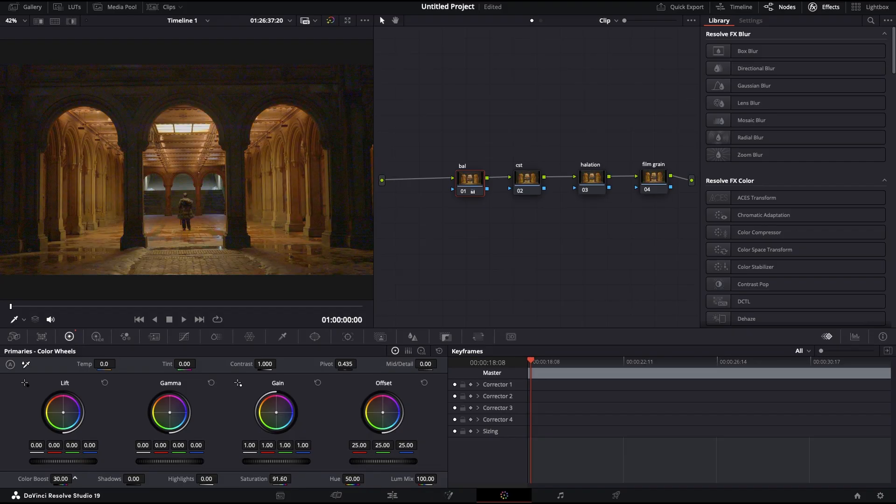
left_click_drag(75, 478, 75, 479)
mouse_move(138, 486)
left_mouse_down()
mouse_move(134, 480)
mouse_move(147, 478)
mouse_move(124, 479)
left_mouse_up()
left_click_drag(148, 478, 148, 479)
mouse_move(209, 479)
left_mouse_down()
mouse_move(221, 478)
mouse_move(183, 479)
mouse_move(221, 478)
left_mouse_up()
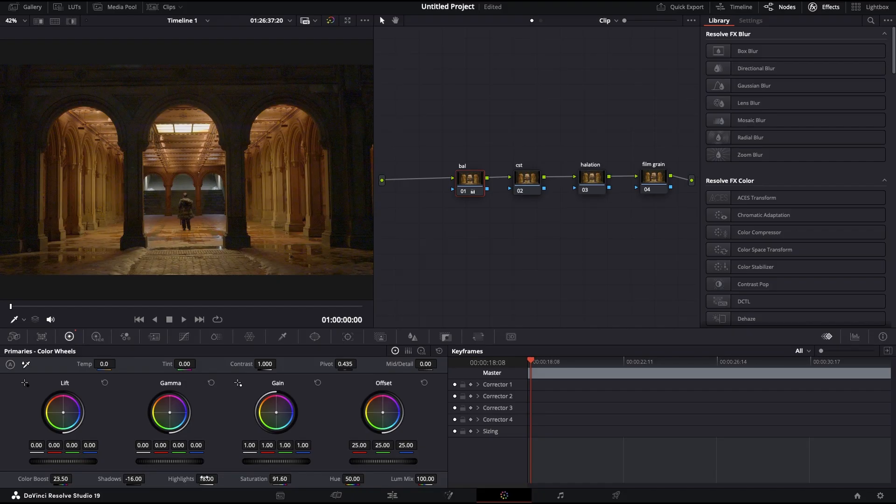
Set the bal node's HDR contrast to 1.050 and adjust its Primaries contrast.
left_click(97, 336)
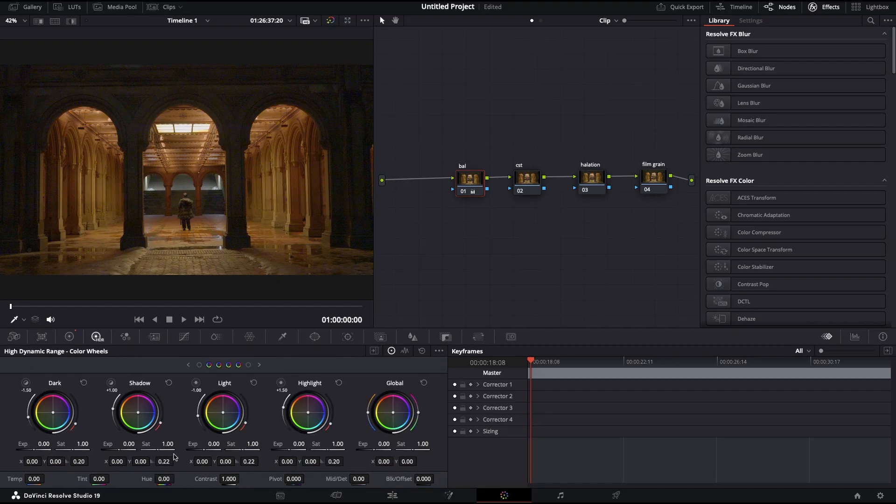
left_click_drag(242, 478, 242, 478)
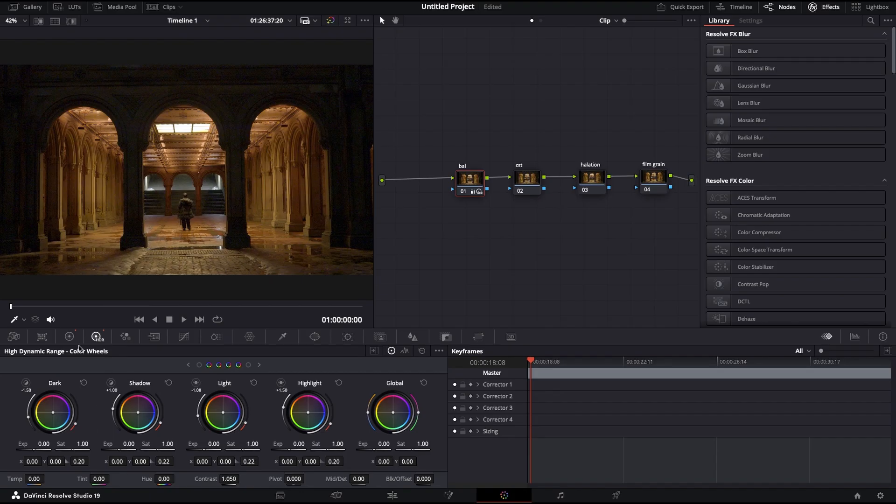
left_click(70, 337)
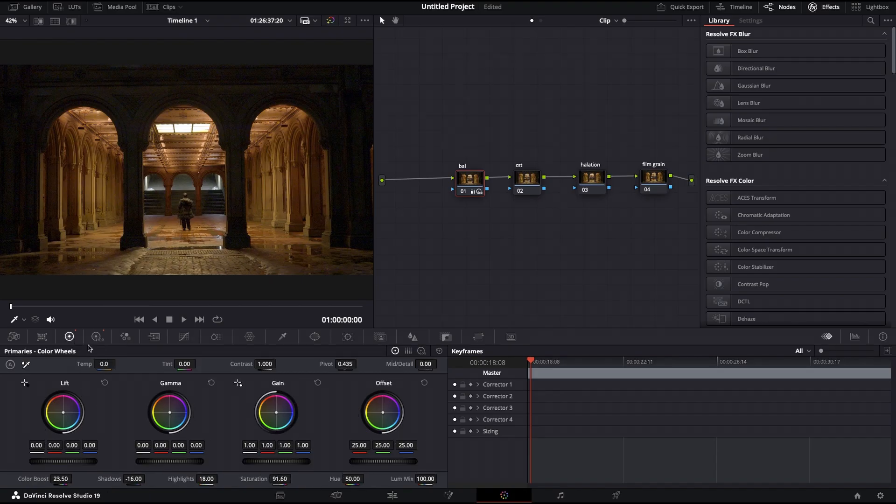
left_click_drag(266, 365, 280, 363)
Search the effects library for "color" and apply Color Space Transform to the cst node.
left_click(530, 183)
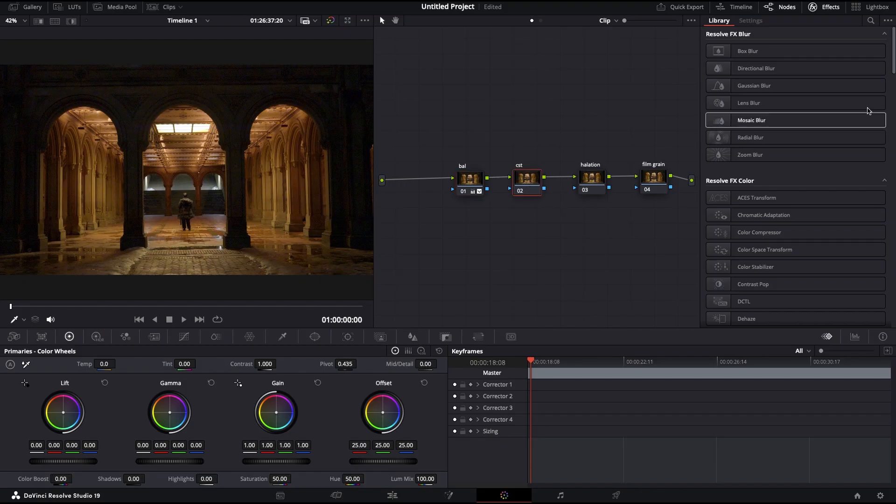
left_click(871, 21)
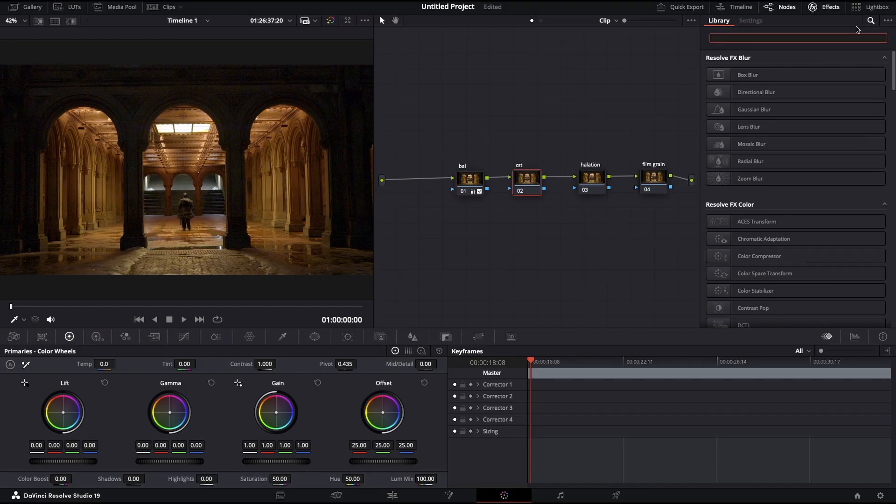
type("color")
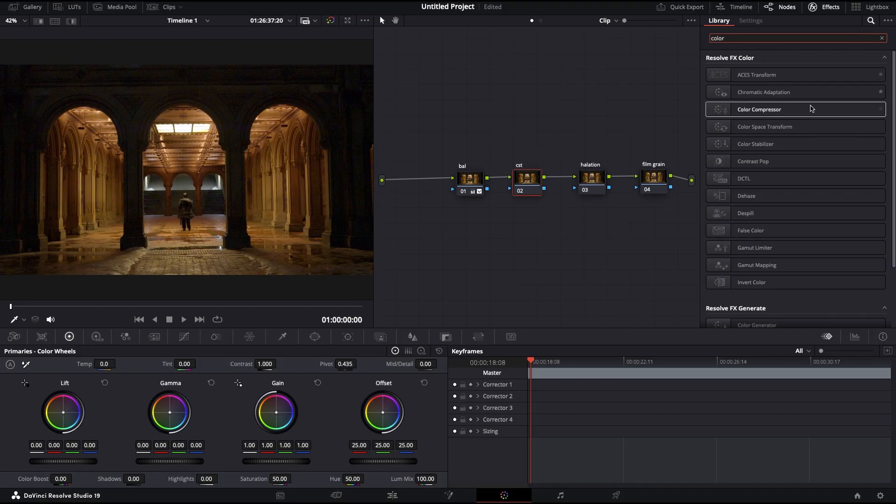
left_click_drag(811, 126, 527, 184)
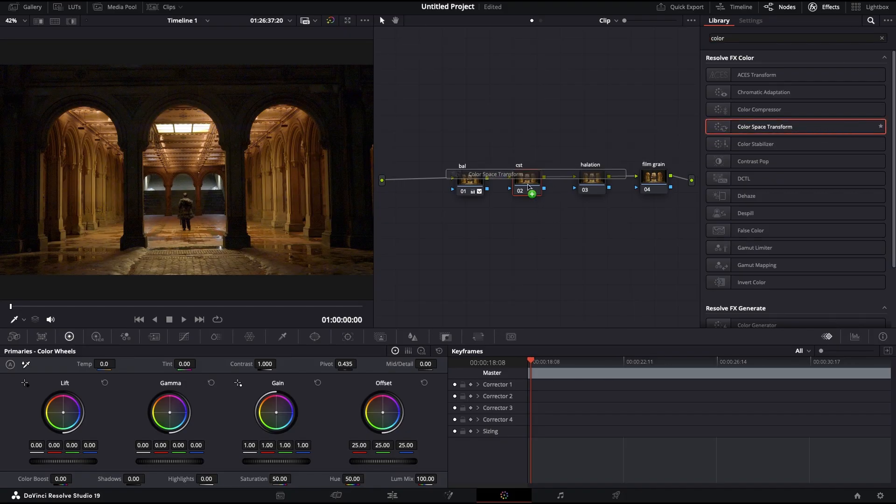
Set the Color Space Transform's input color space to Sony S-Gamut3.Cine.
left_click(816, 85)
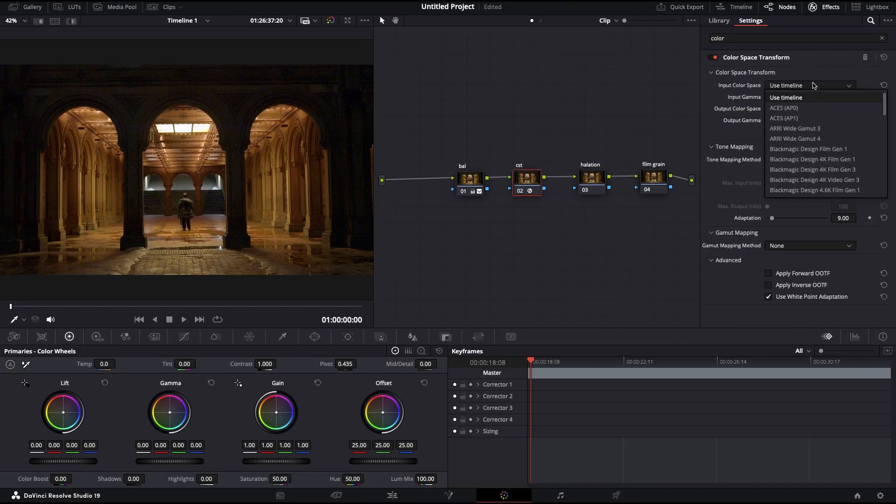
scroll(816, 153, "down", 10)
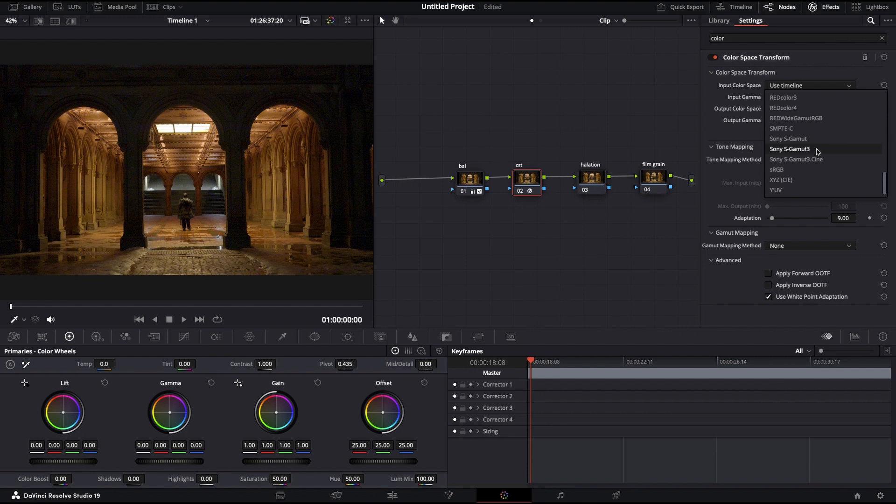
left_click(813, 159)
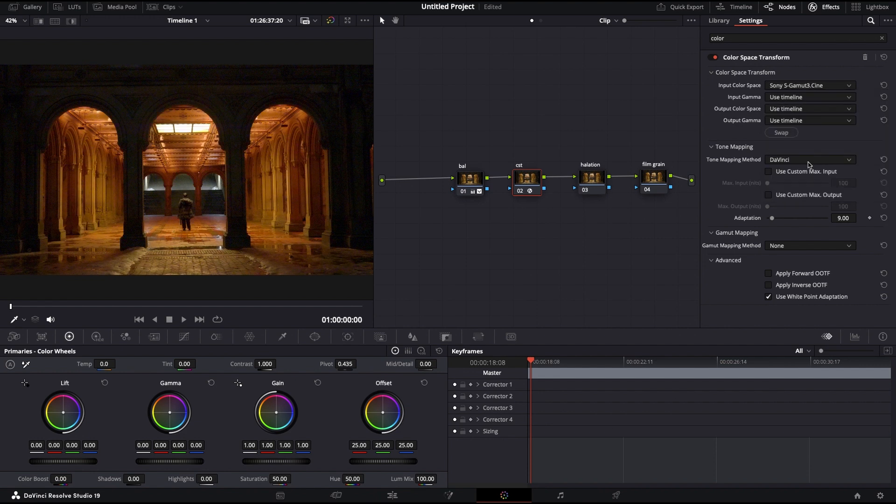
Set the Color Space Transform's input gamma to Sony S-Log3.
left_click(813, 97)
scroll(814, 172, "down", 5)
scroll(813, 173, "down", 5)
scroll(814, 174, "up", 5)
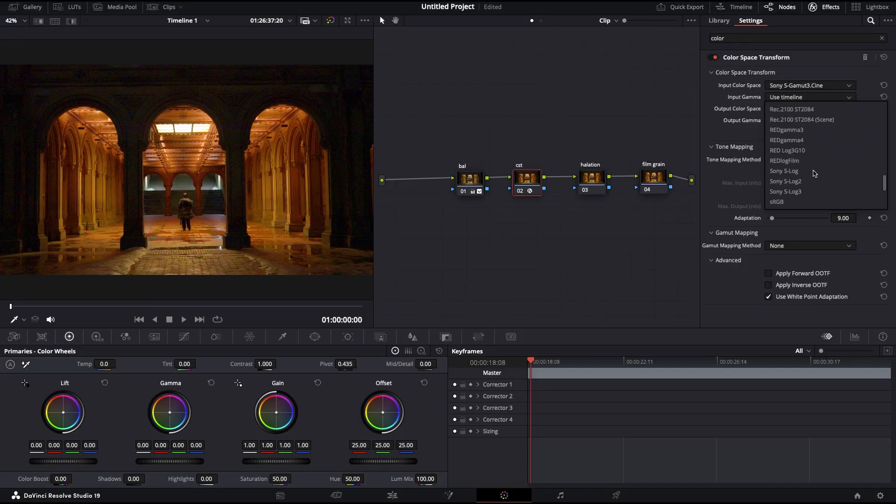
scroll(813, 173, "up", 5)
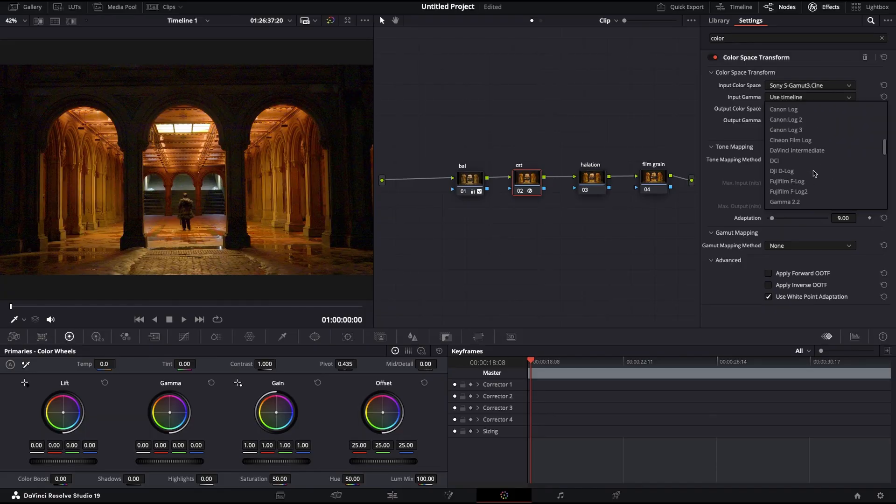
scroll(814, 173, "up", 5)
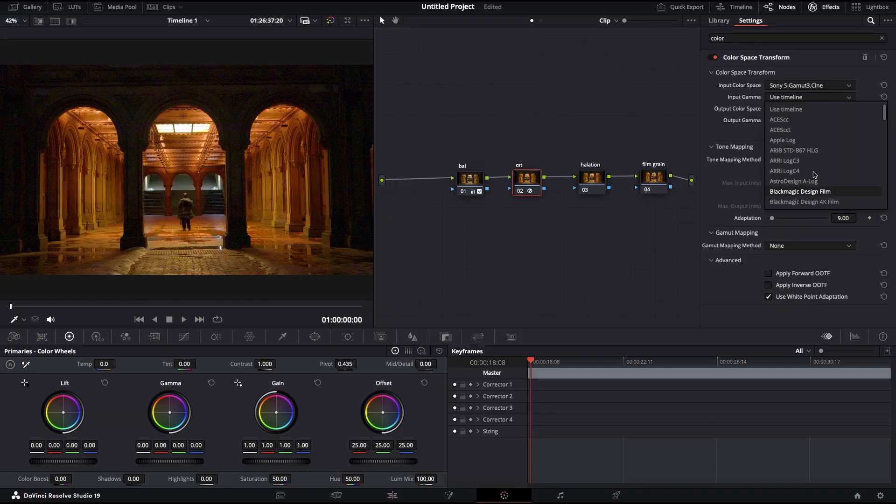
scroll(814, 174, "down", 10)
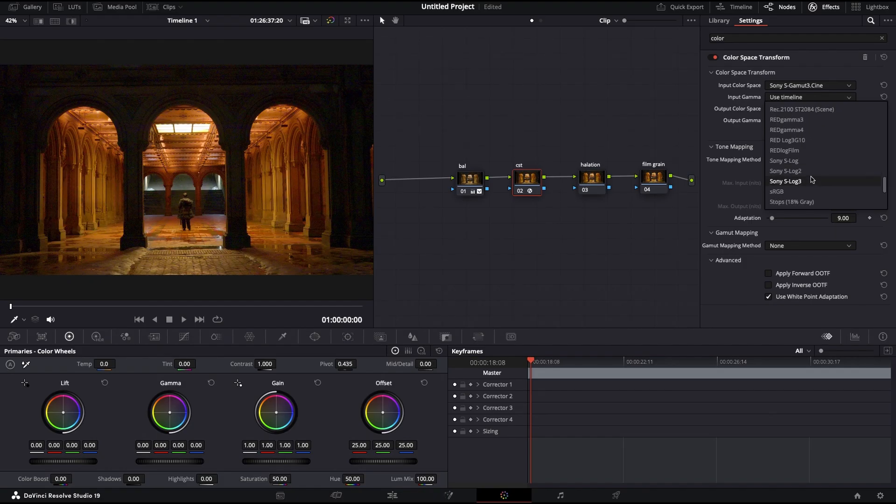
left_click(813, 179)
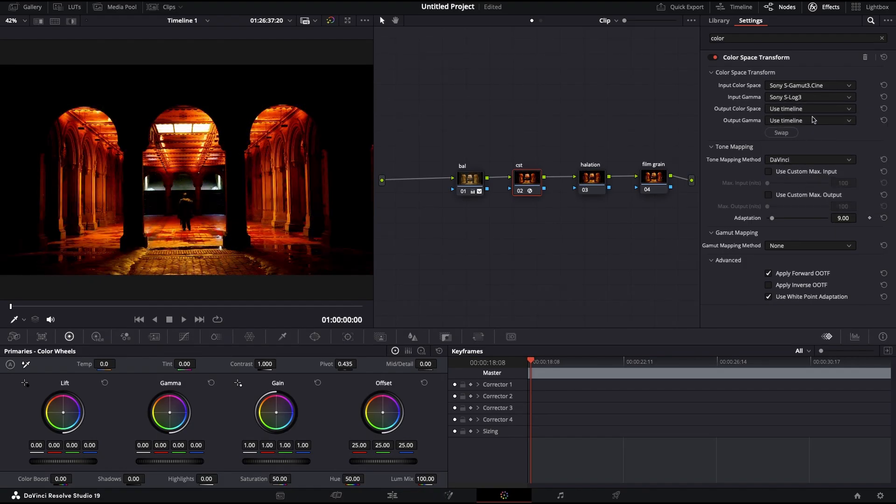
Set both the output color space and the output gamma of the Color Space Transform to Rec.709.
left_click(812, 109)
scroll(806, 187, "down", 20)
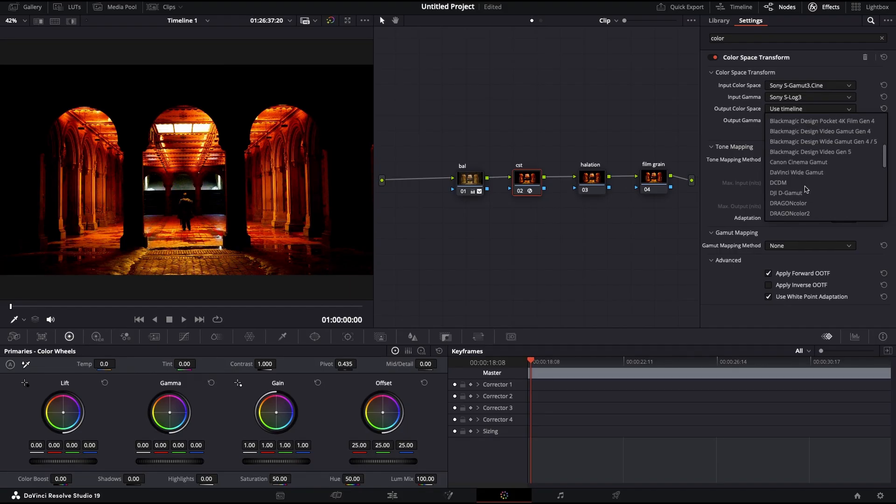
scroll(806, 188, "up", 3)
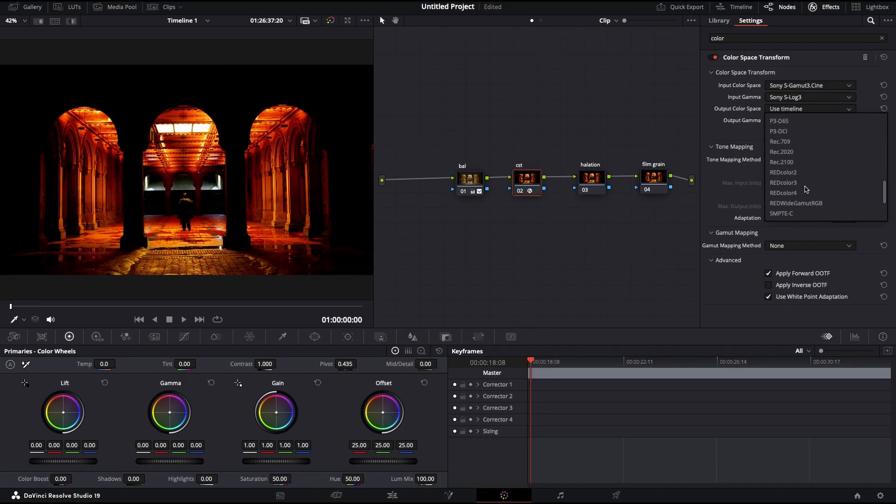
left_click(804, 141)
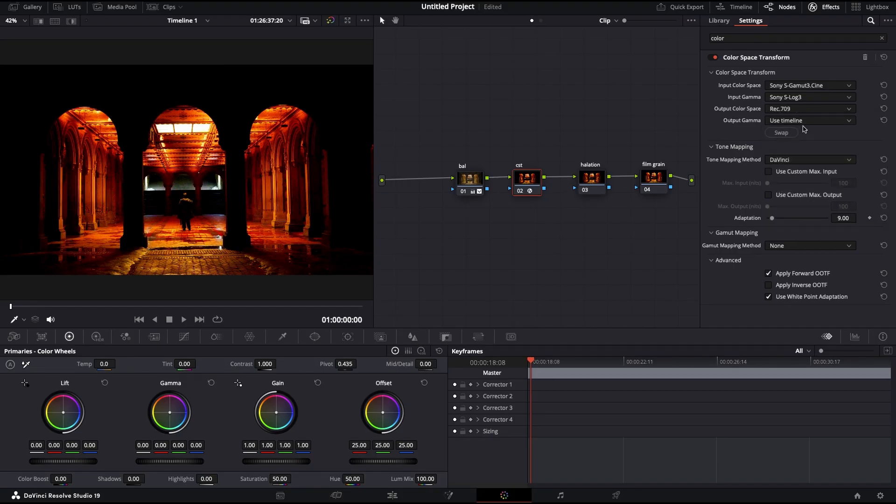
left_click(805, 120)
scroll(806, 175, "down", 15)
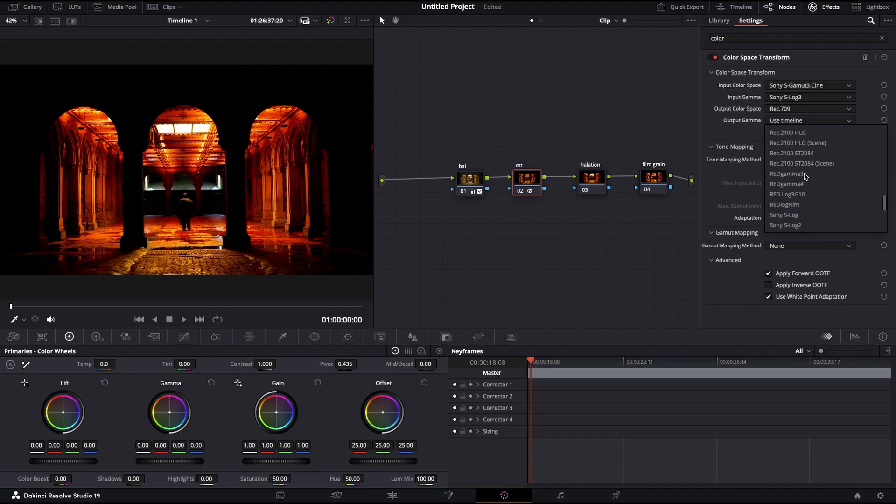
scroll(806, 175, "up", 10)
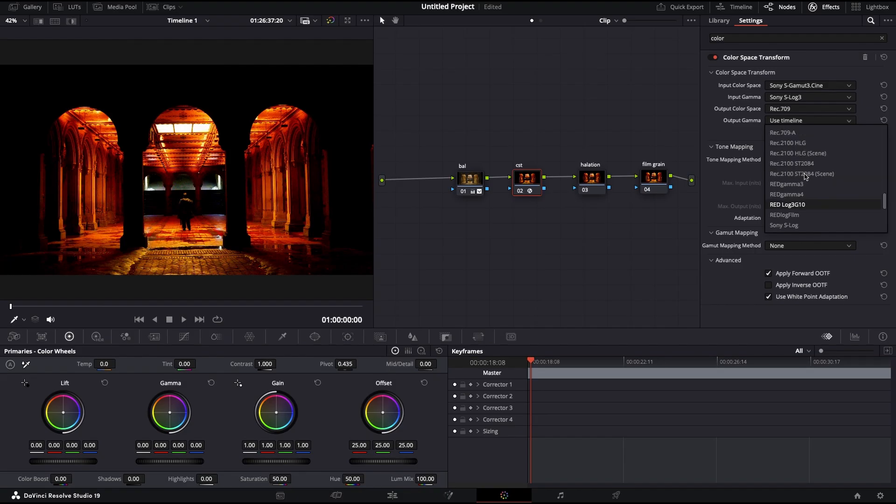
left_click(802, 185)
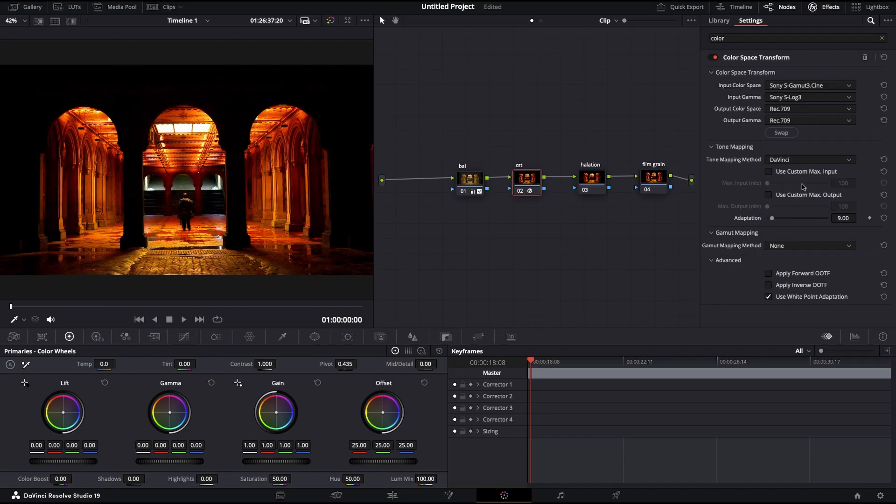
left_click(808, 99)
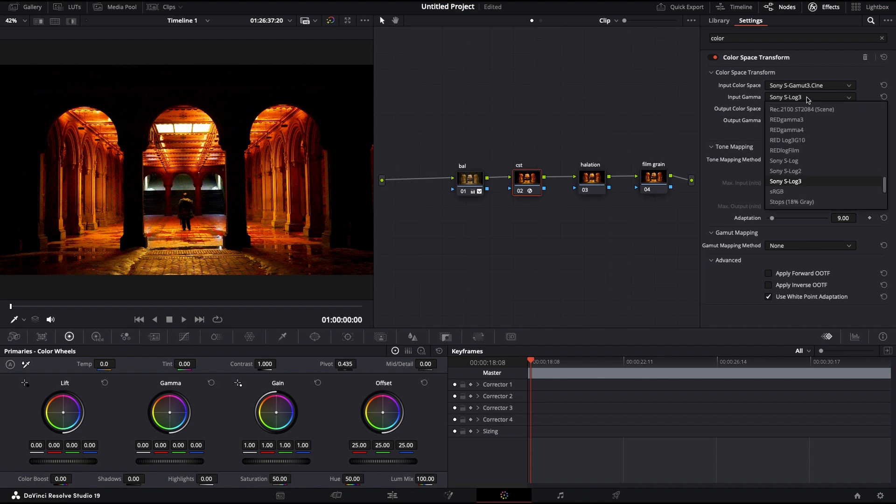
left_click(643, 96)
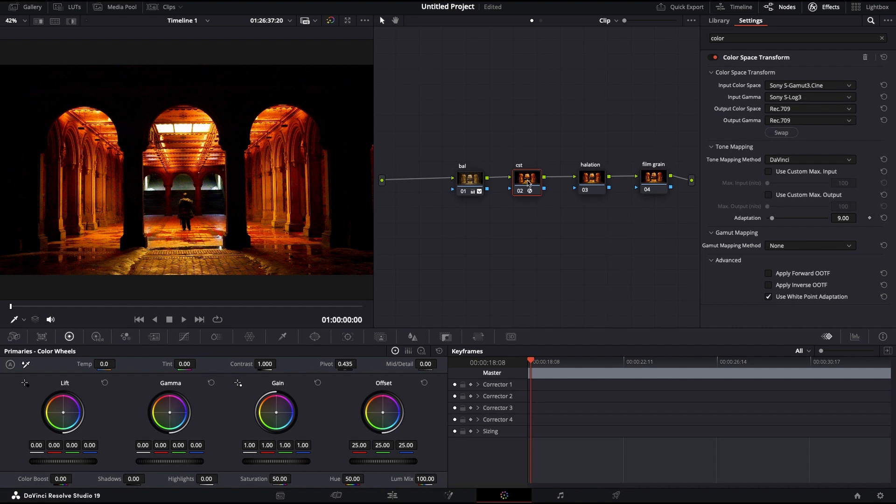
Move the bal and cst nodes toward the graph's source input and shift the halation node closer to film grain.
left_click(660, 185)
left_click_drag(598, 185, 608, 182)
left_click(473, 181)
left_click_drag(474, 181, 441, 181)
left_click_drag(526, 179, 486, 180)
Set the bal node's Saturation to 51.40 and its Hue to 50.
left_click(444, 182)
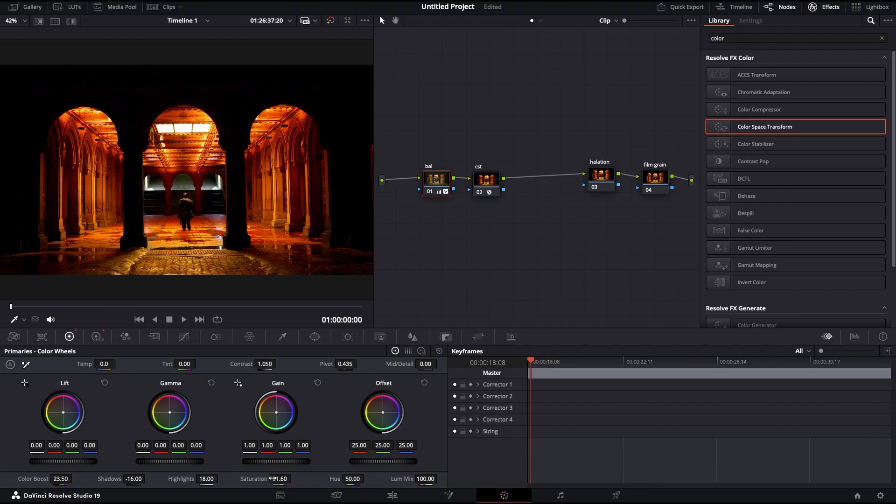
left_click_drag(294, 479, 294, 479)
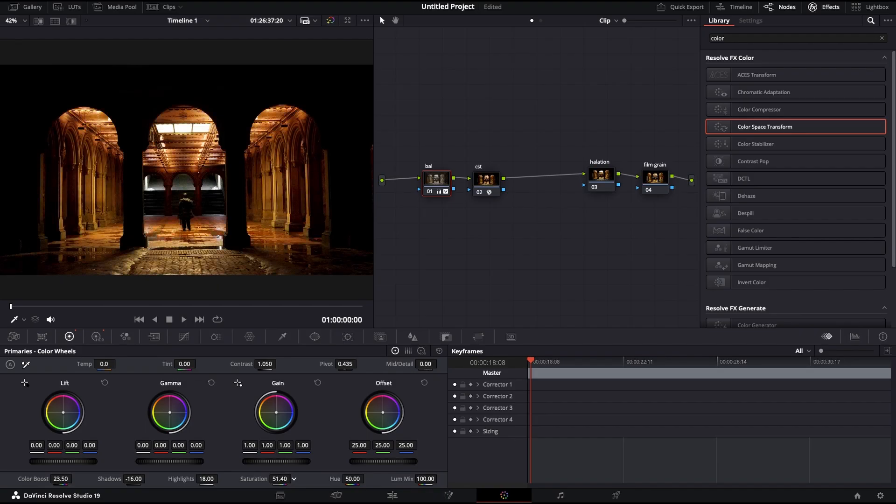
left_click_drag(367, 479, 367, 479)
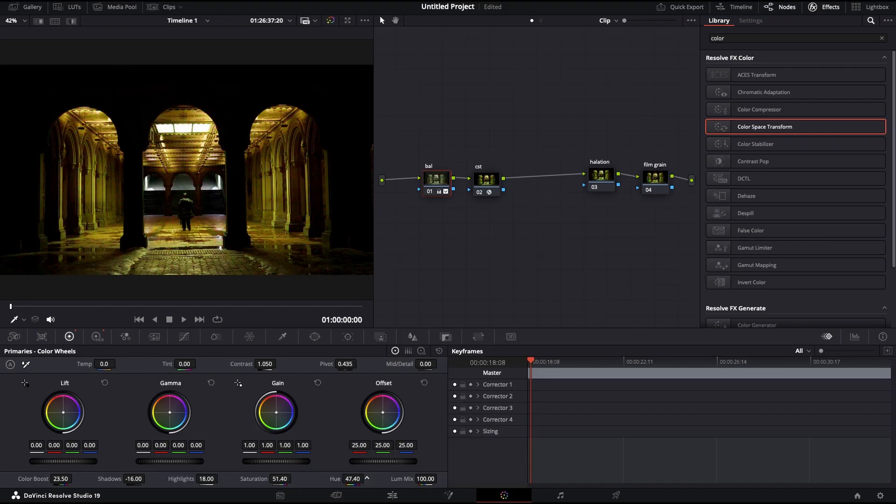
left_click(353, 479)
type("50")
key("Return")
Set the bal node's Color Boost to 13.50 and its Primaries Contrast to 1.006.
left_click_drag(70, 484, 75, 478)
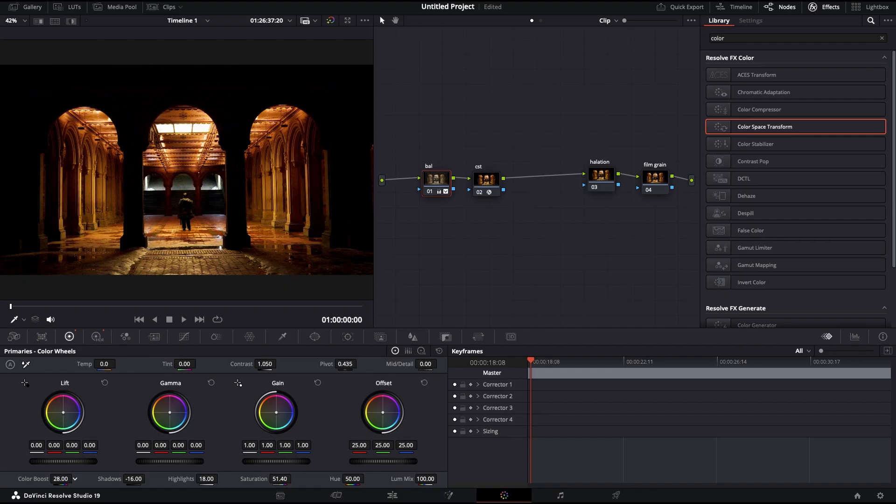
left_click_drag(74, 478, 75, 478)
left_click_drag(266, 364, 279, 363)
left_click_drag(280, 364, 279, 364)
Set the bal node's Highlights to 44.50 and Shadows to -15.00.
left_click_drag(221, 478, 220, 478)
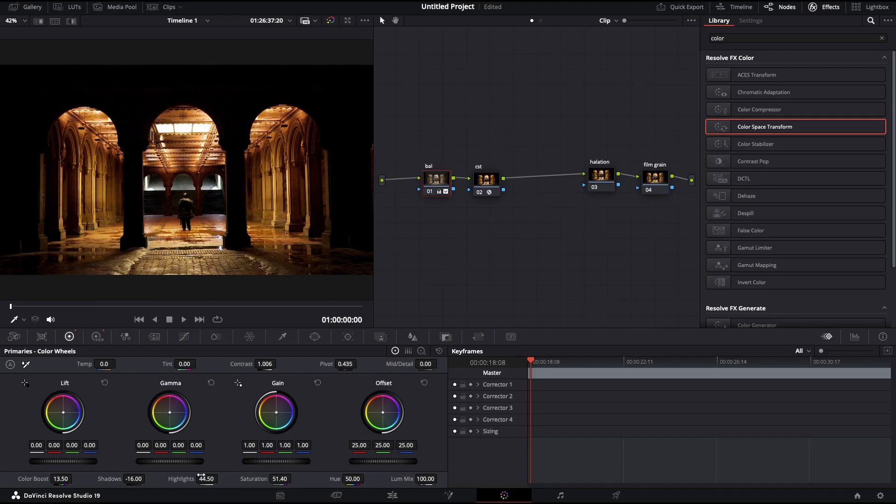
left_click_drag(133, 480, 134, 480)
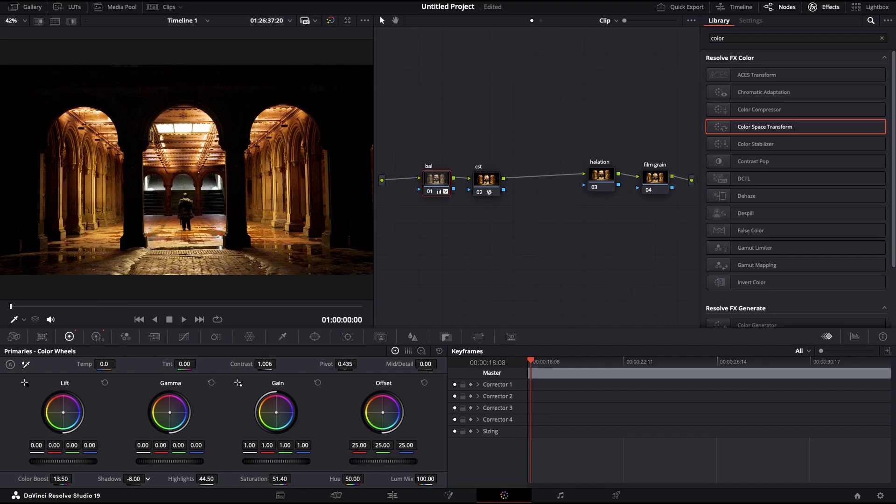
left_click_drag(147, 479, 147, 478)
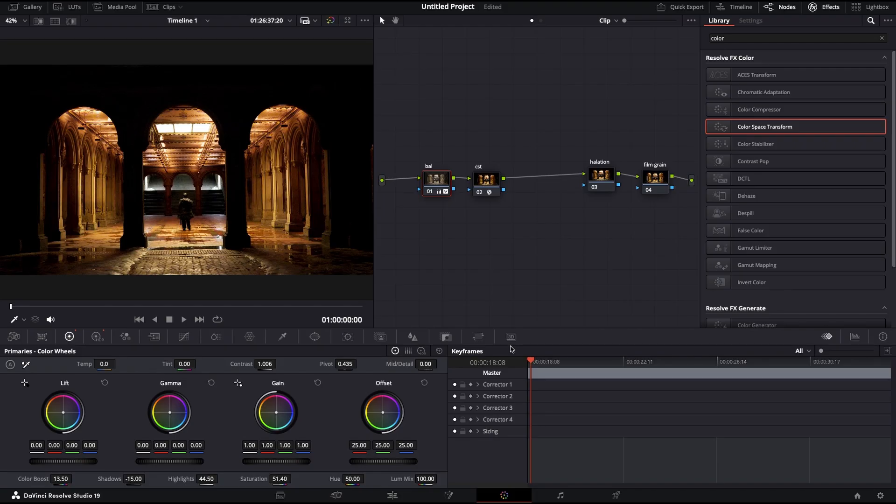
Rearrange the cst, bal, halation and film grain nodes into a more evenly spaced row in the node graph.
left_click(500, 183)
left_click_drag(500, 184, 527, 177)
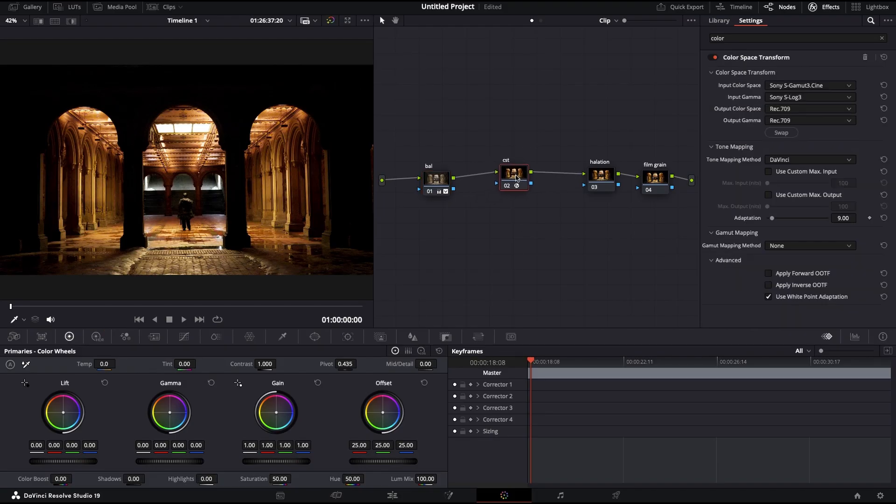
left_click_drag(442, 187, 452, 180)
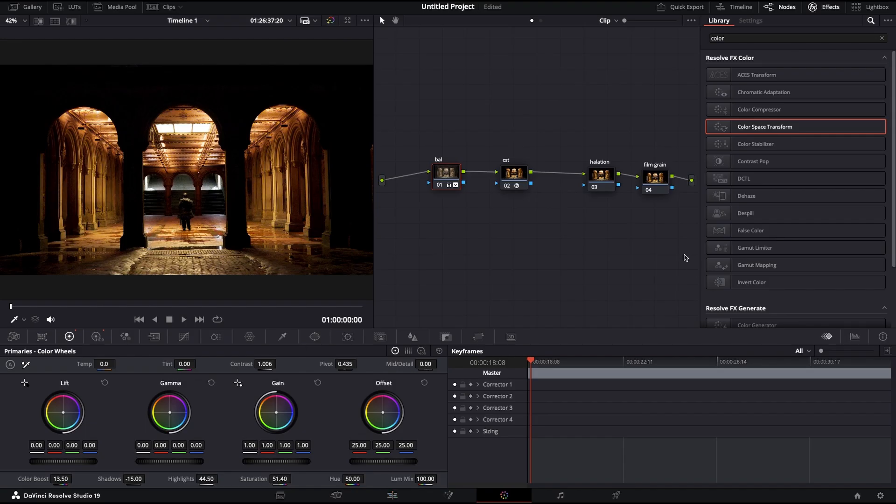
left_click_drag(595, 177, 568, 175)
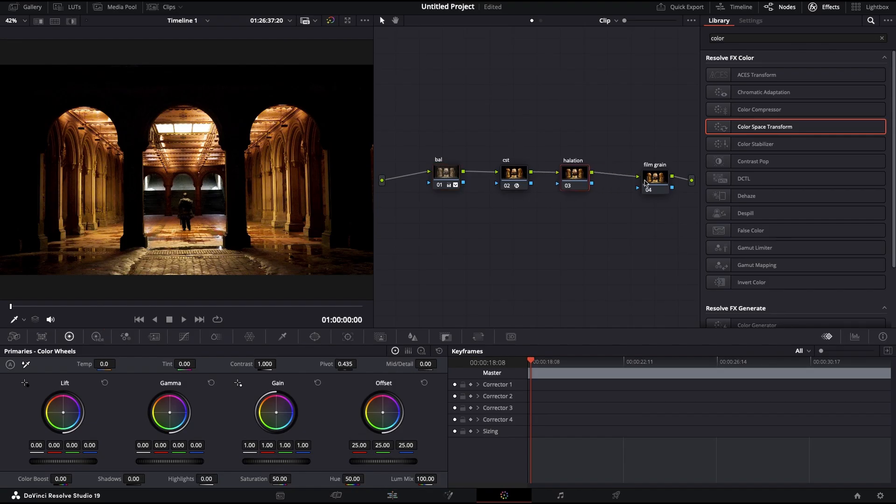
left_click_drag(646, 184, 635, 171)
Search the effects library for "hal" and apply the Halation effect to the halation node.
left_click(572, 171)
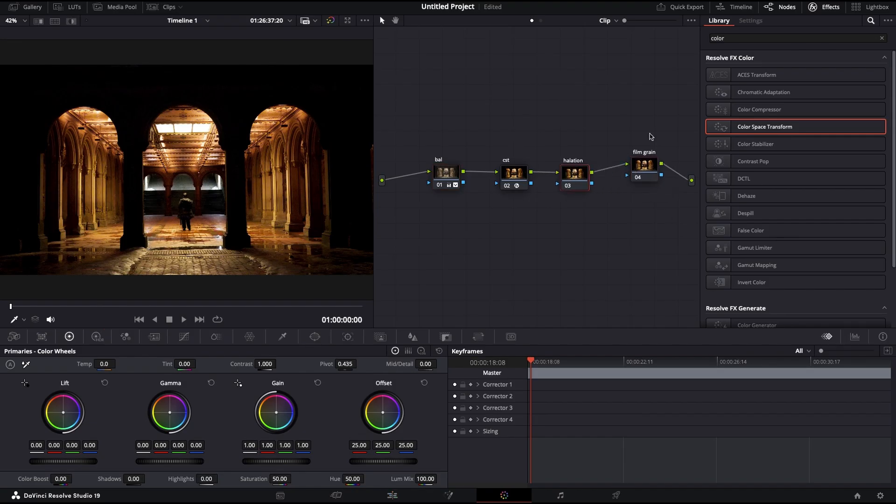
left_click(885, 40)
left_click(883, 38)
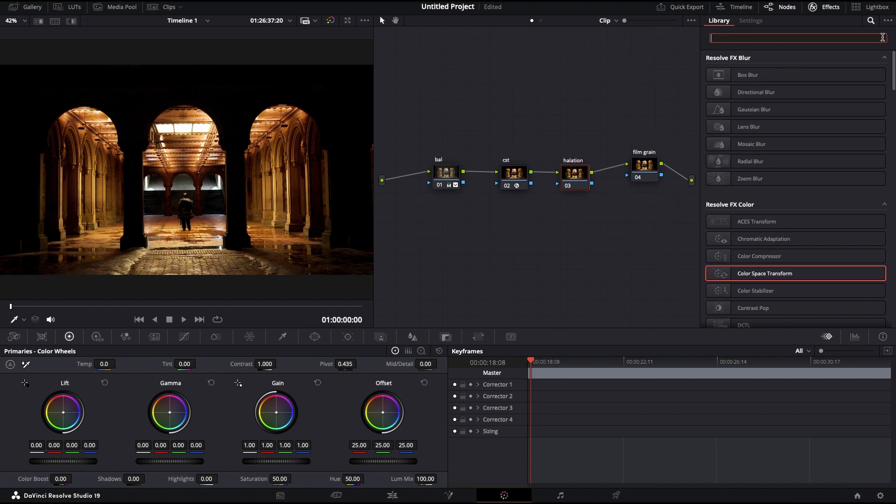
type("hal")
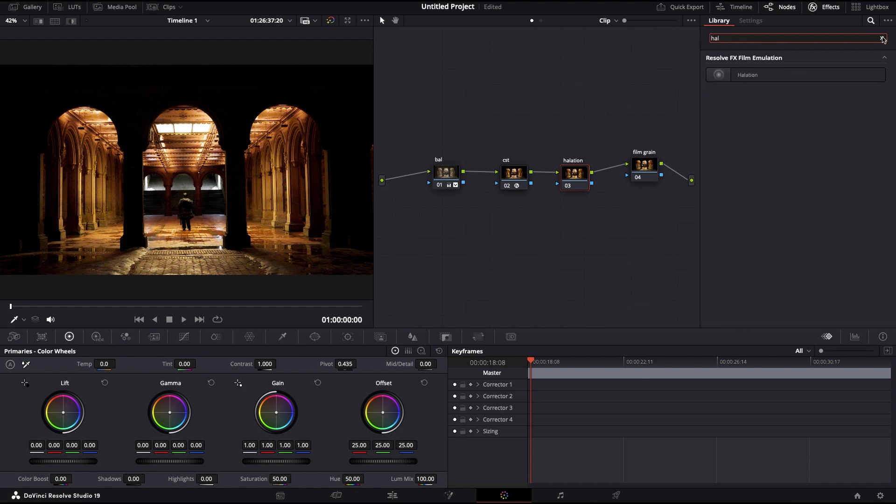
left_click_drag(814, 74, 574, 177)
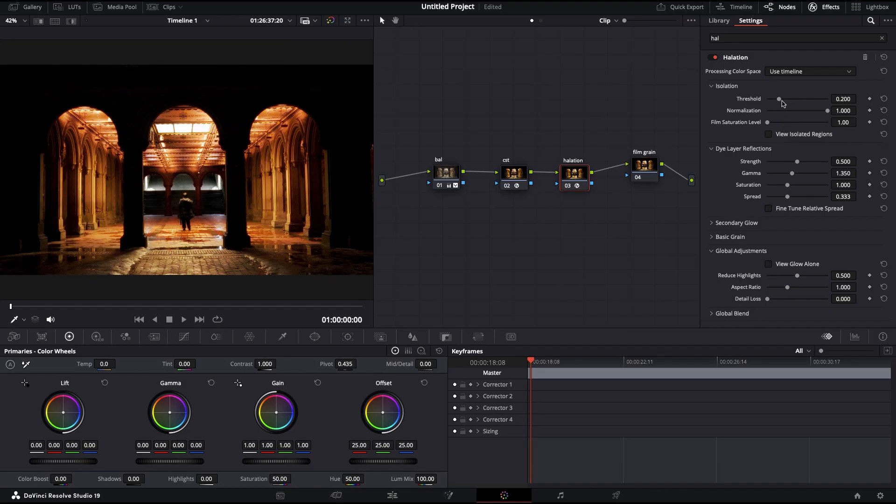
Set the Halation Threshold to 1.000 and Strength to 0.287, and line the halation node up with film grain.
left_click_drag(783, 102, 831, 117)
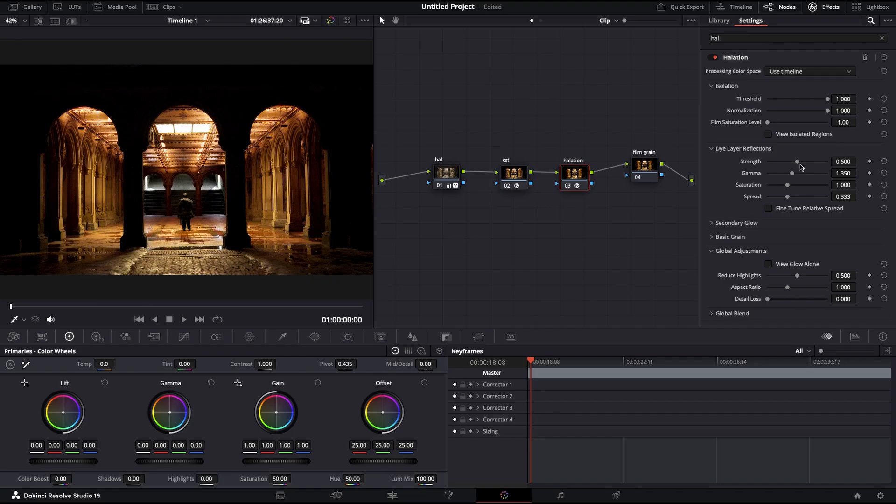
mouse_move(797, 164)
left_mouse_down()
mouse_move(817, 164)
mouse_move(732, 182)
mouse_move(785, 170)
left_mouse_up()
left_click_drag(577, 182, 588, 174)
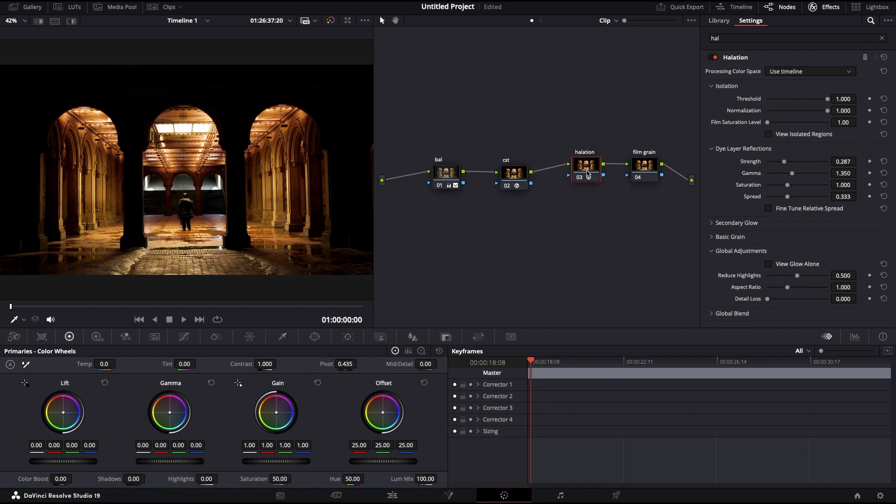
Search the effects library for "fil" and apply the Film Grain effect to the film grain node.
left_click(646, 165)
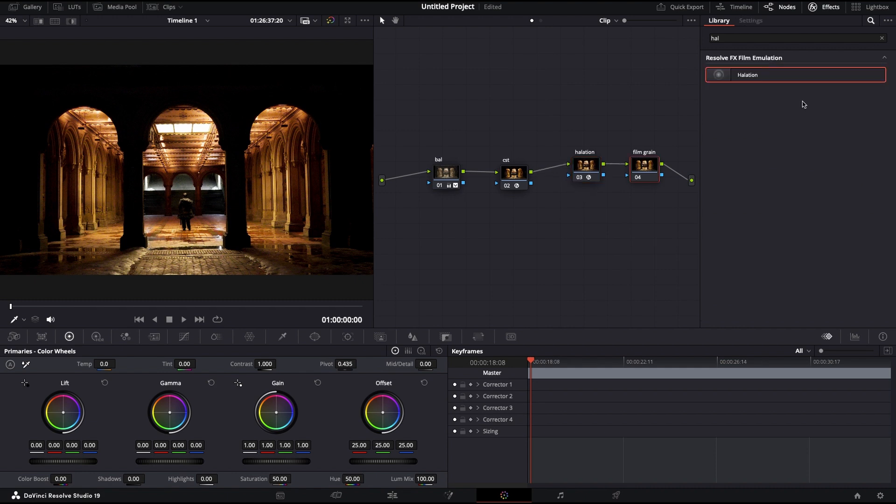
left_click(882, 38)
type("fil")
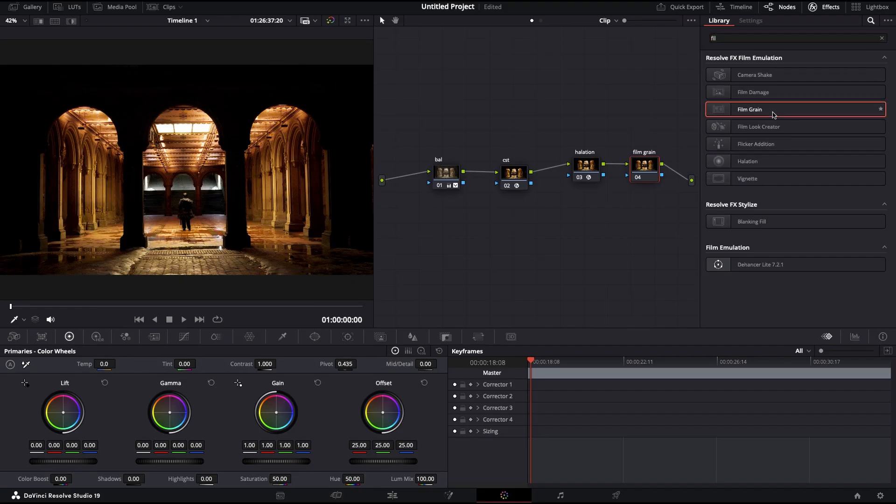
left_click_drag(753, 109, 644, 165)
Choose the 35mm film grain preset and adjust the Grain Size to 0.372.
left_click(785, 71)
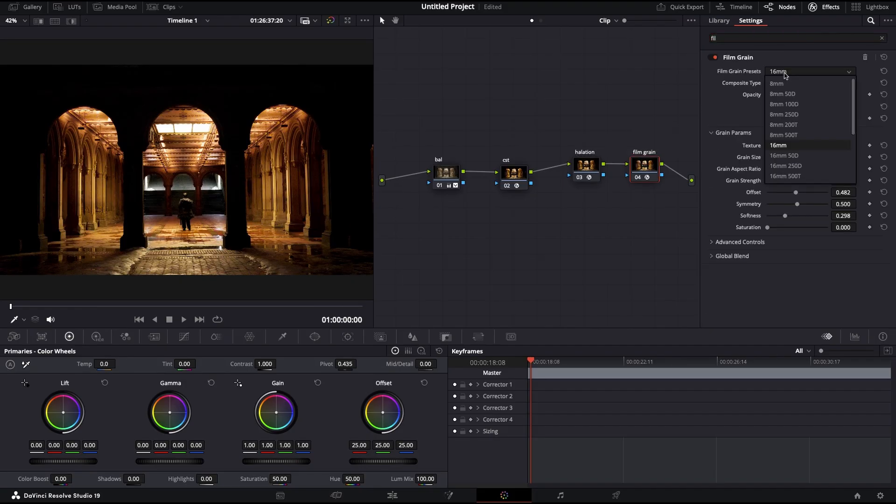
scroll(807, 159, "down", 3)
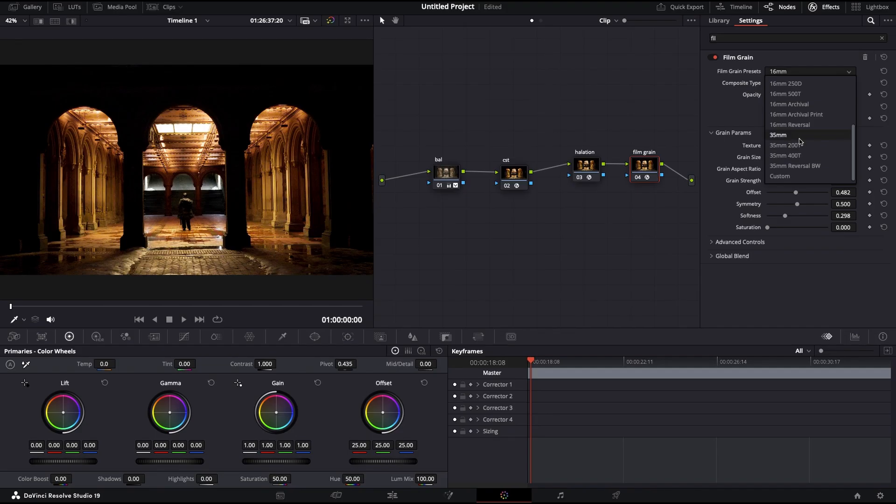
left_click(784, 135)
left_click_drag(784, 159, 790, 191)
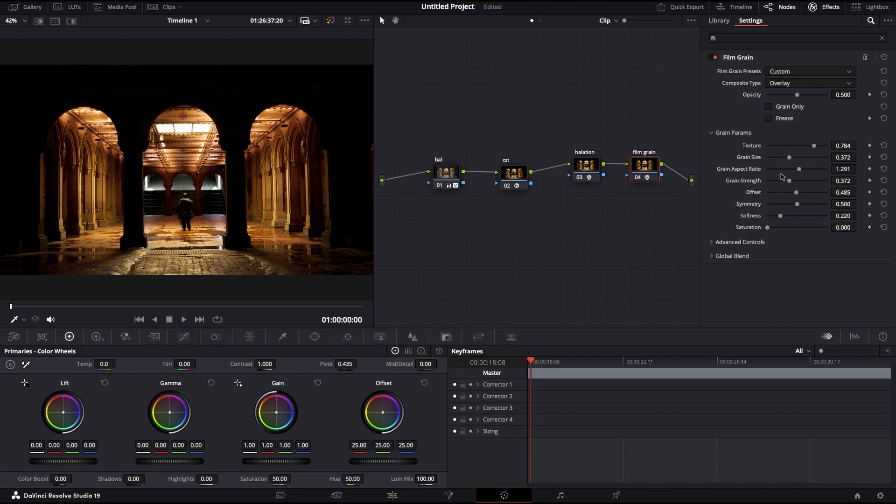
left_click_drag(440, 175, 460, 166)
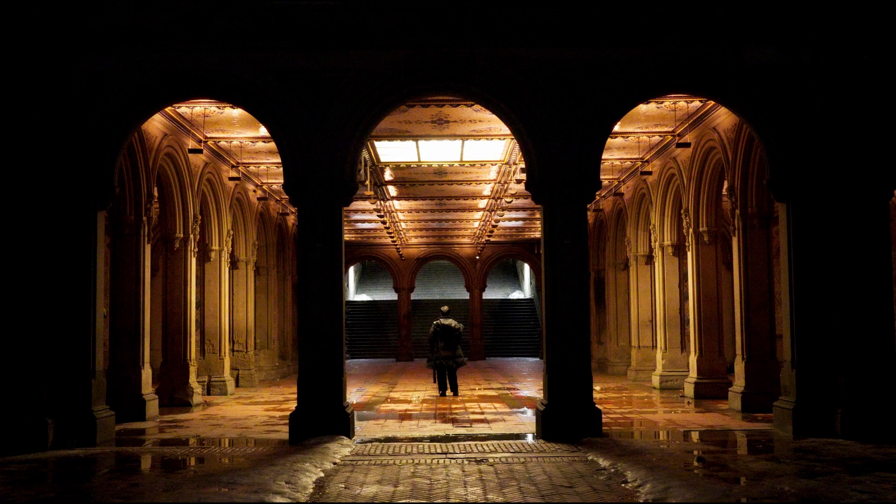
Review the graded image full screen and inspect the cst node's color space transform settings.
mouse_move(656, 473)
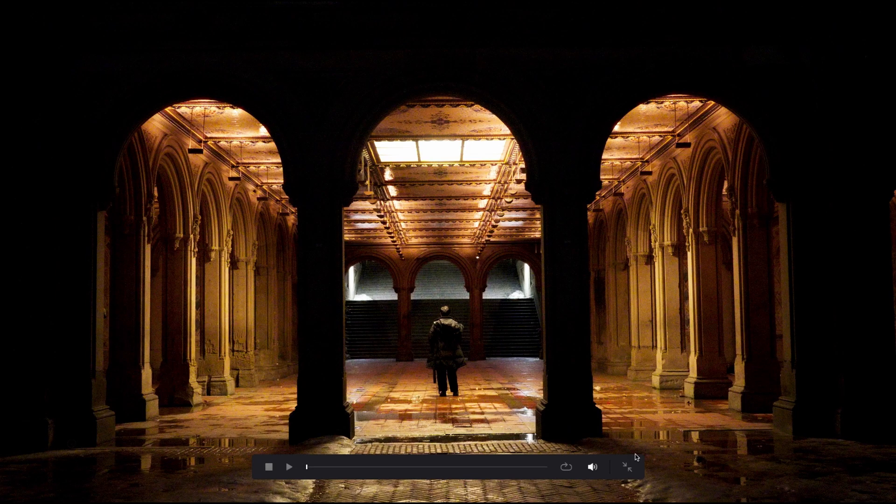
left_click(627, 468)
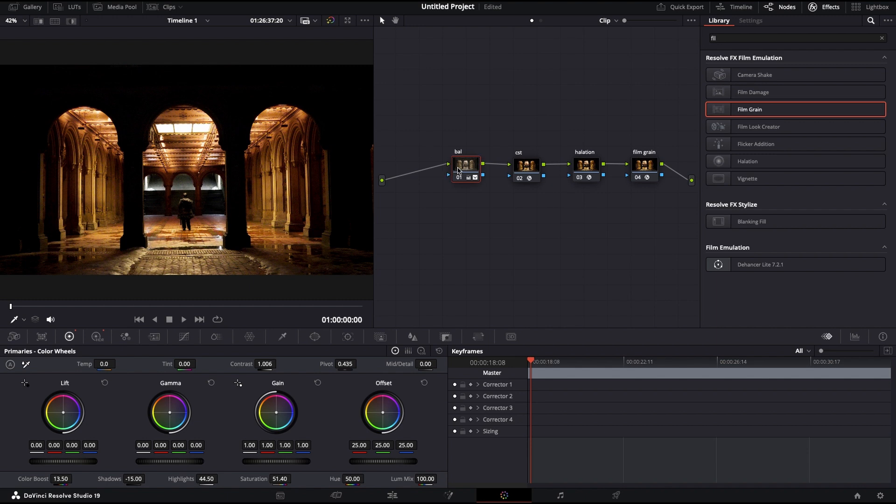
mouse_move(460, 166)
left_click(517, 167)
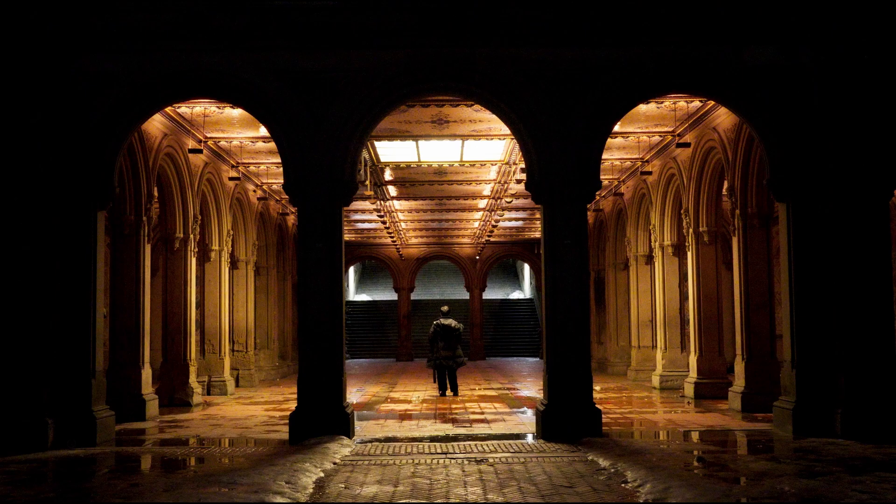
key("Escape")
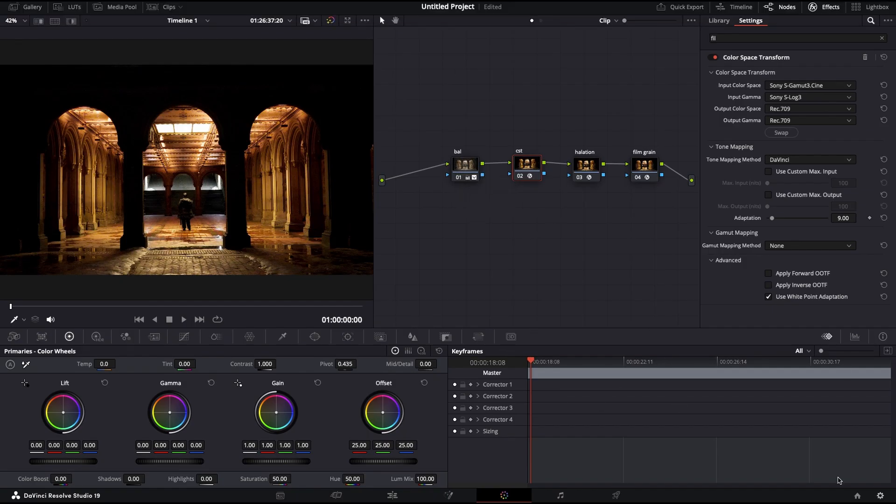
Open the project settings and set a custom timeline resolution of 2880 x 2160.
left_click(881, 495)
left_click(490, 110)
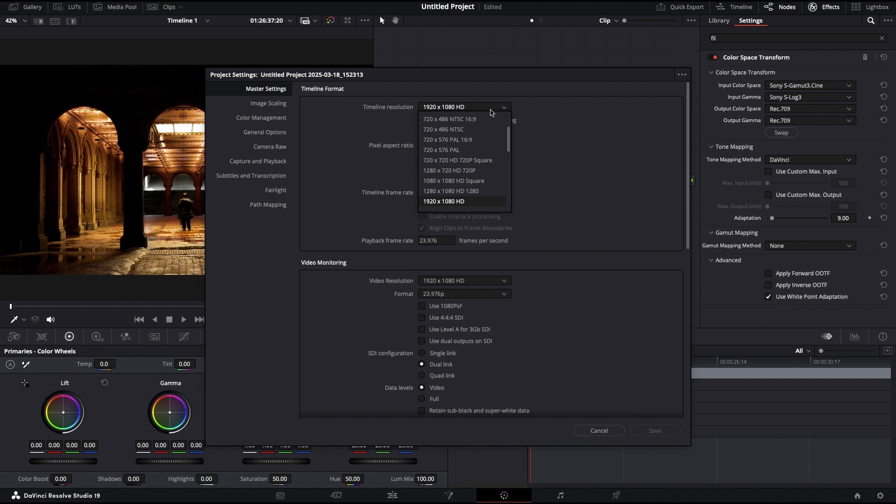
left_click(480, 105)
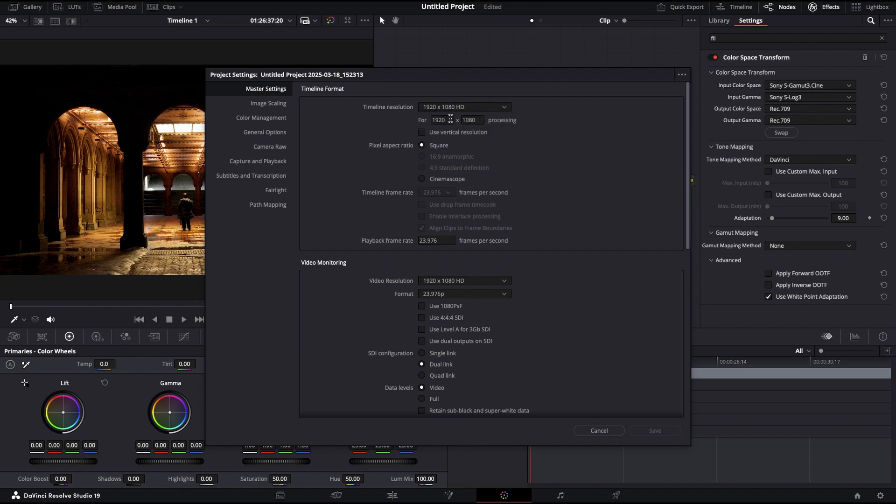
type("2880")
key("Tab")
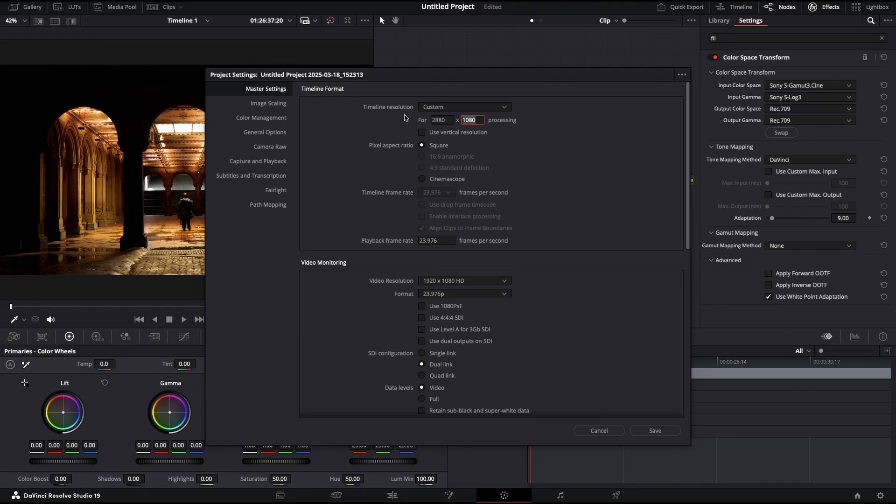
type("2160")
Change the input scaling for mismatched resolution files so the clip fills the frame with cropping.
left_click(256, 107)
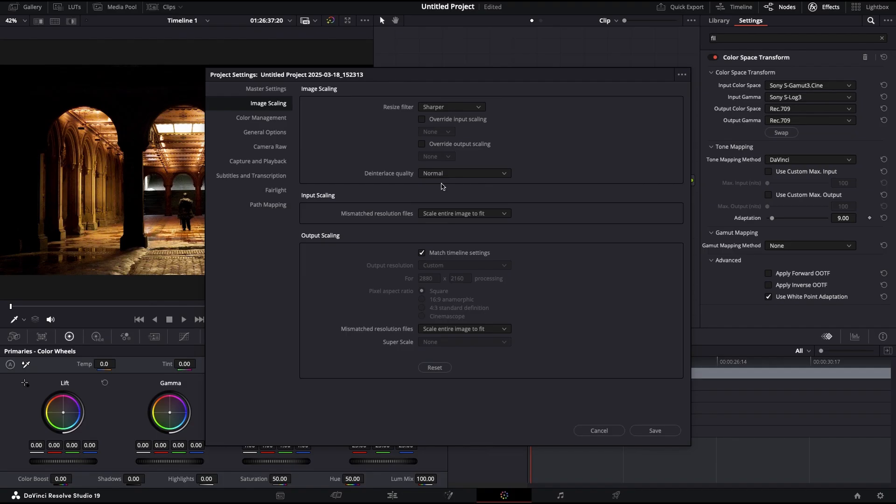
left_click(503, 214)
left_click(490, 237)
Check the project's timeline color space in the color management settings and look over the general options.
left_click(282, 120)
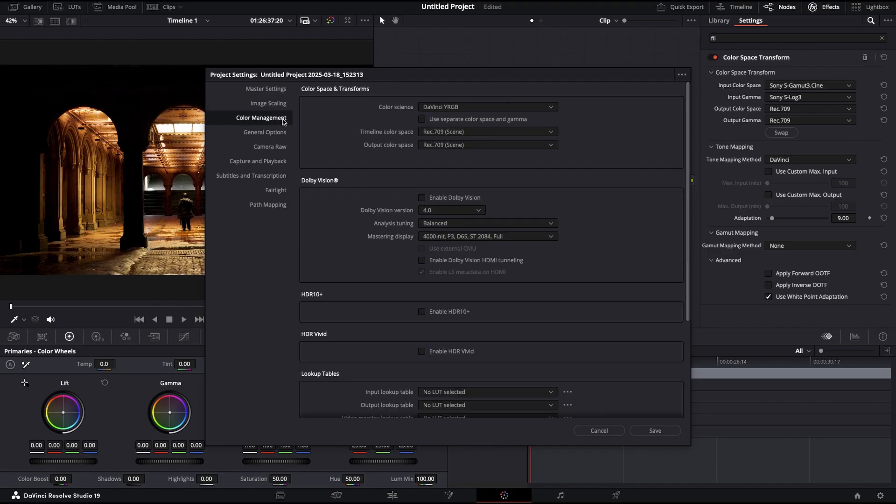
left_click(449, 133)
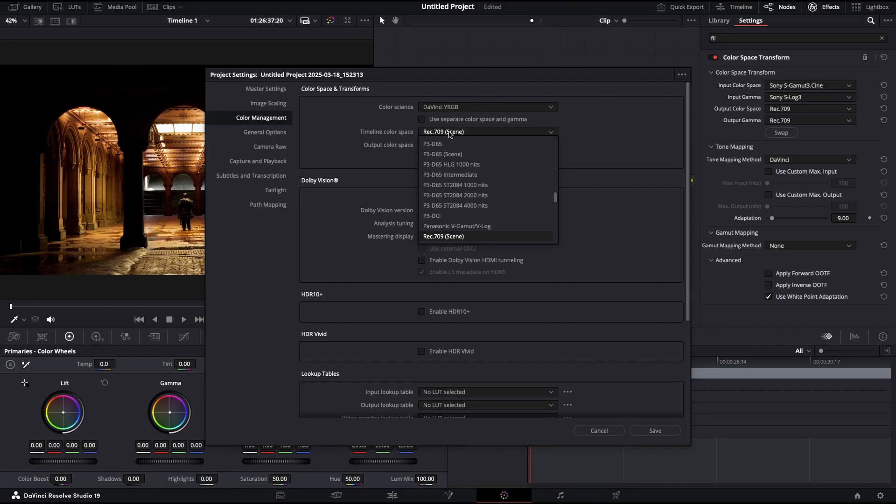
left_click(449, 133)
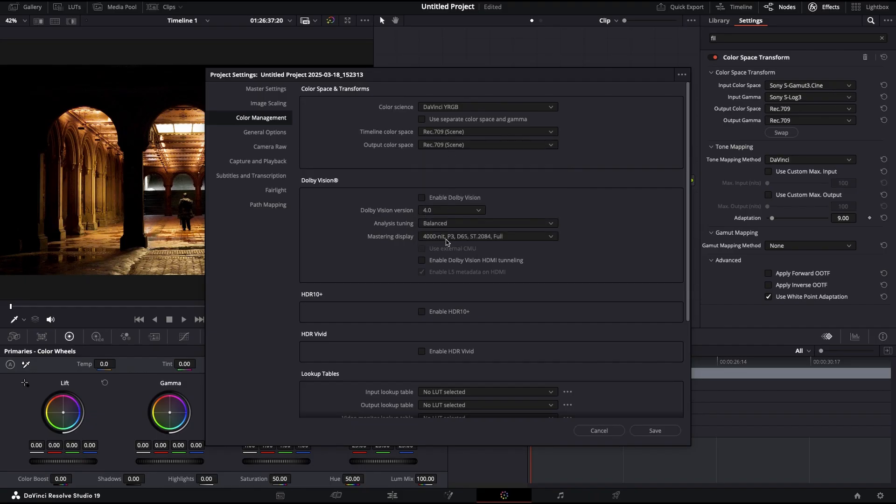
left_click(272, 134)
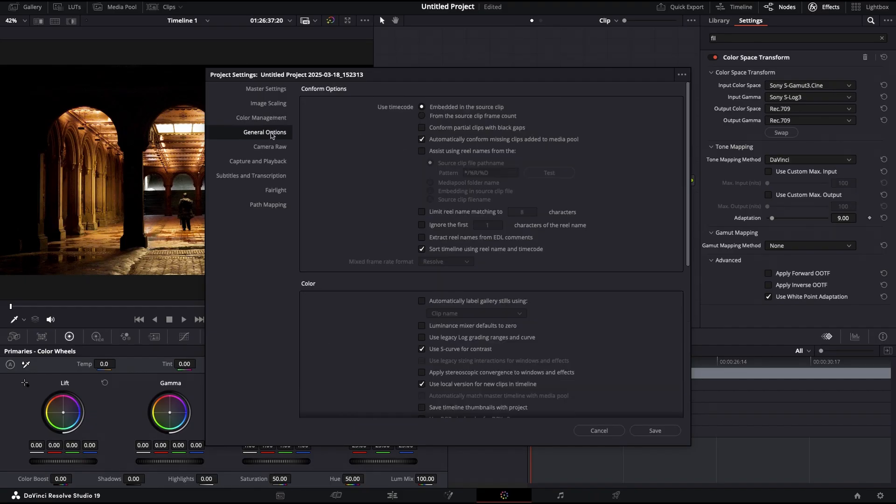
Choose a different video monitoring resolution in the master settings and save the project settings.
left_click(274, 104)
left_click(274, 92)
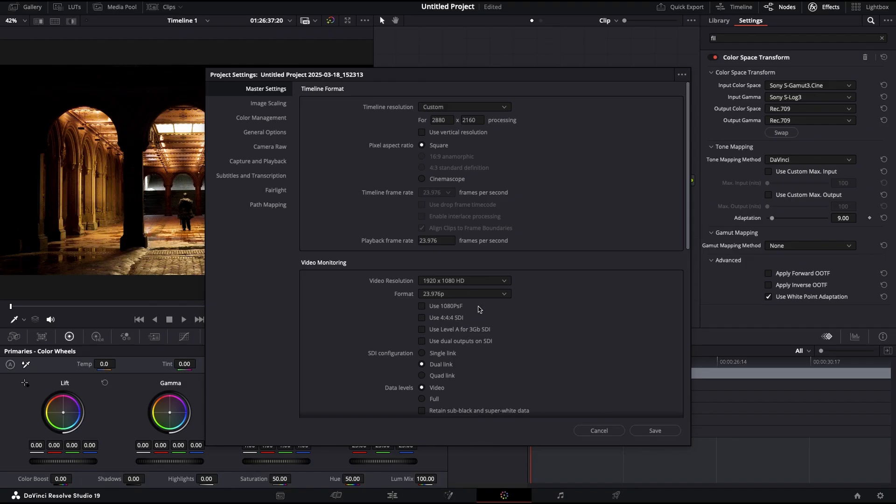
left_click(503, 279)
left_click(514, 256)
left_click(656, 431)
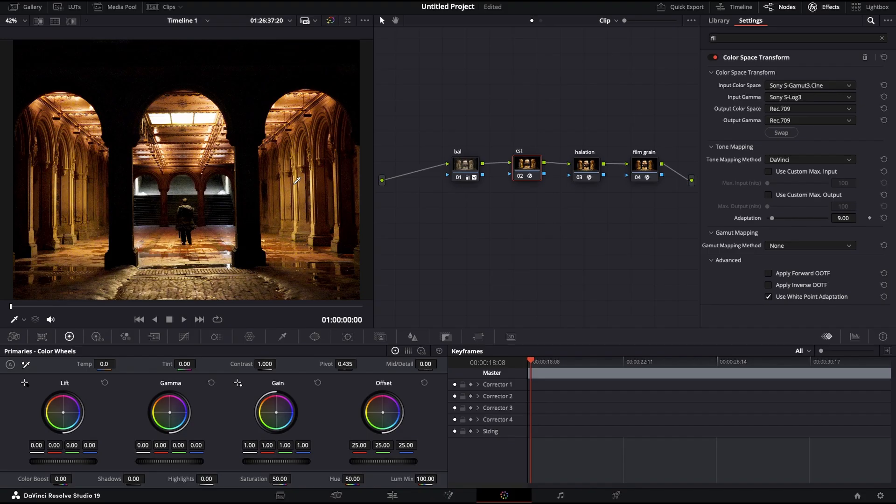
Set the bal node's Saturation to 44.20 and check the reframed image full screen.
key("super+f")
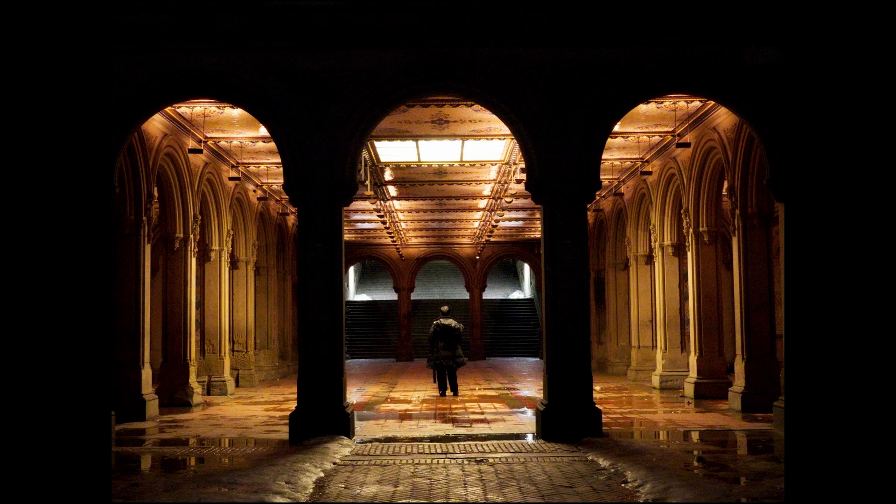
key("super+f")
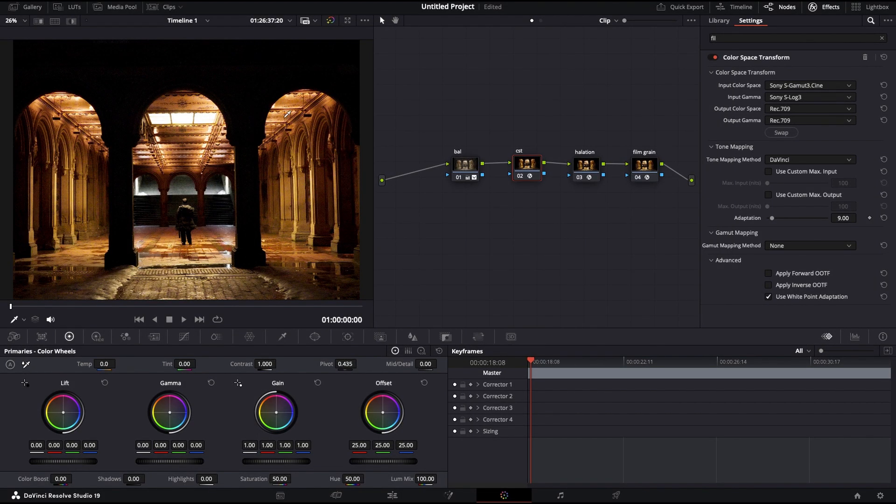
left_click(459, 173)
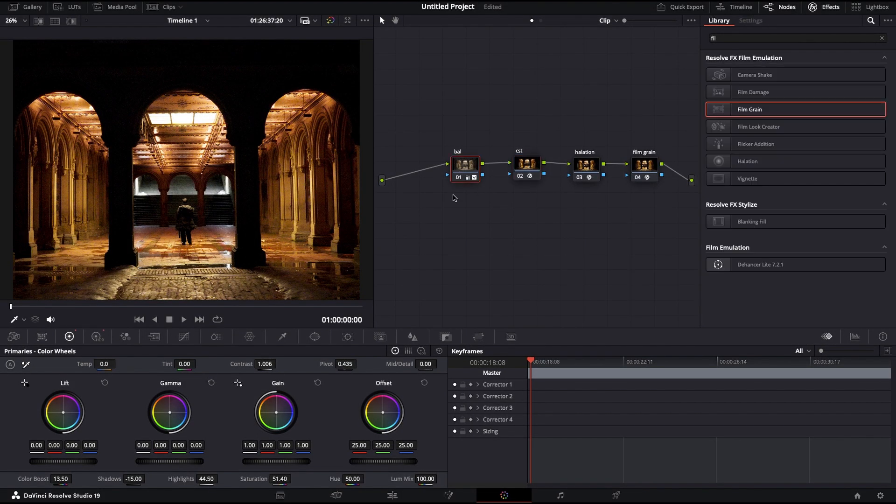
mouse_move(280, 479)
left_mouse_down()
mouse_move(257, 478)
mouse_move(273, 478)
left_mouse_up()
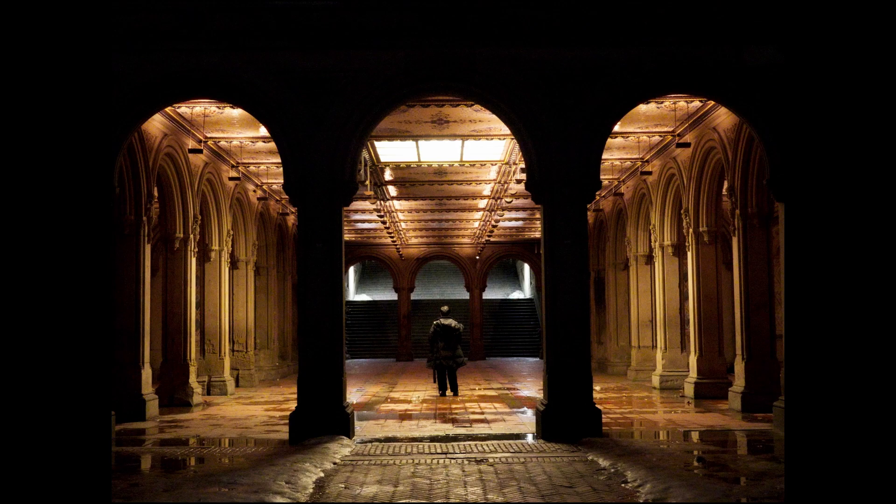
key("Escape")
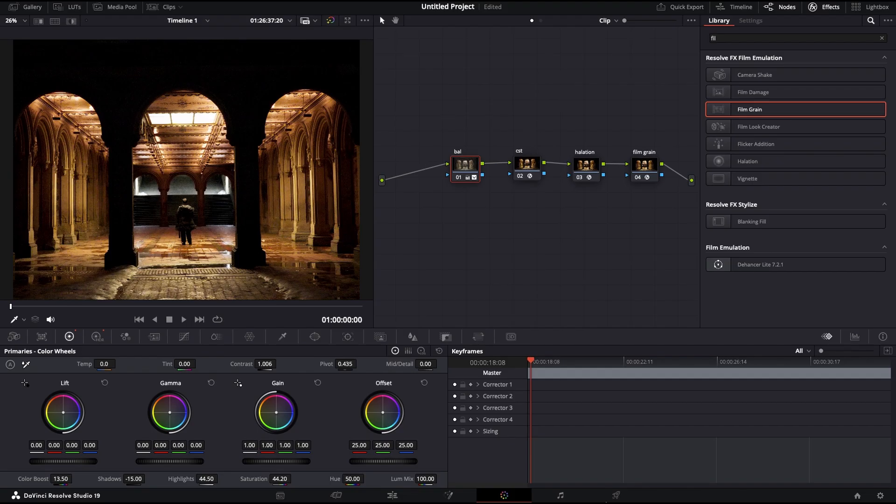
Go to the render settings and set the output destination to Timeline 1.mov on the Desktop.
left_click(613, 496)
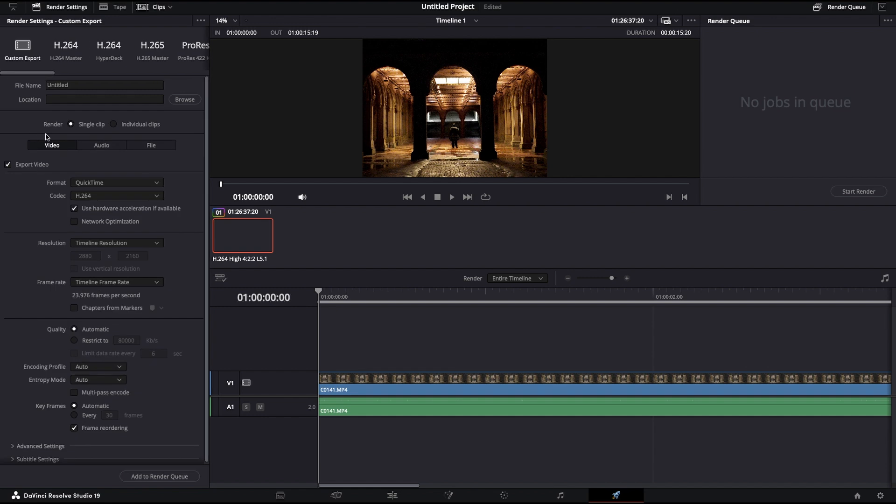
left_click(145, 183)
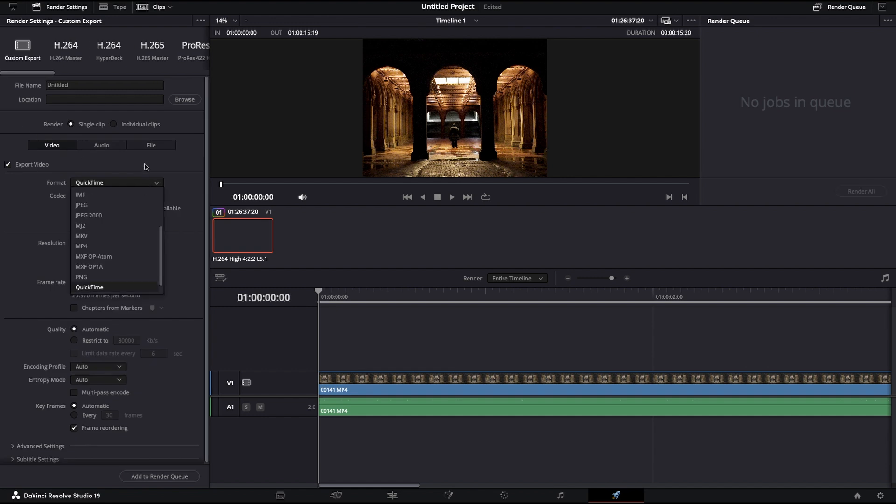
left_click(189, 103)
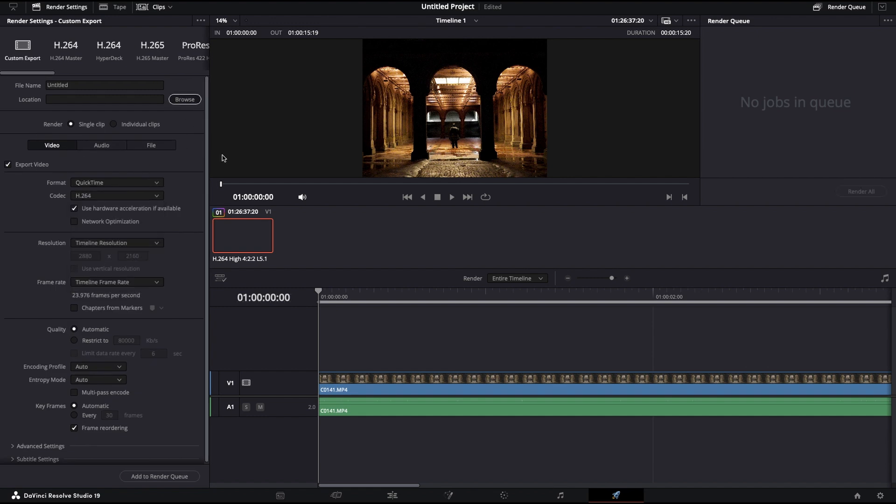
left_click(189, 101)
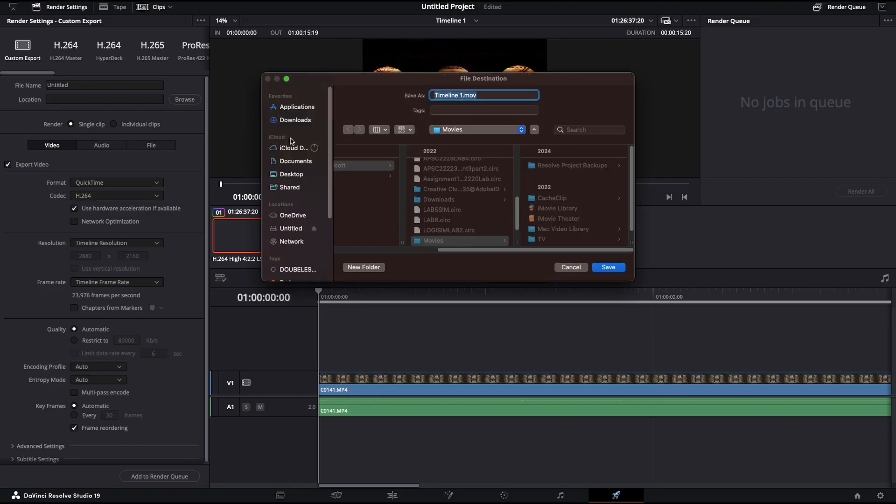
left_click(294, 174)
key("Return")
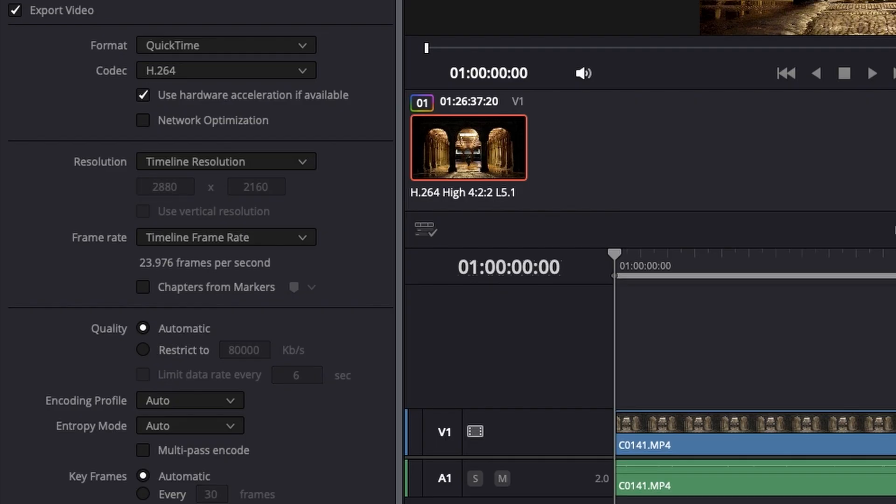
Keep the QuickTime format and set the codec to Apple ProRes with type Apple ProRes 422 HQ.
left_click(273, 46)
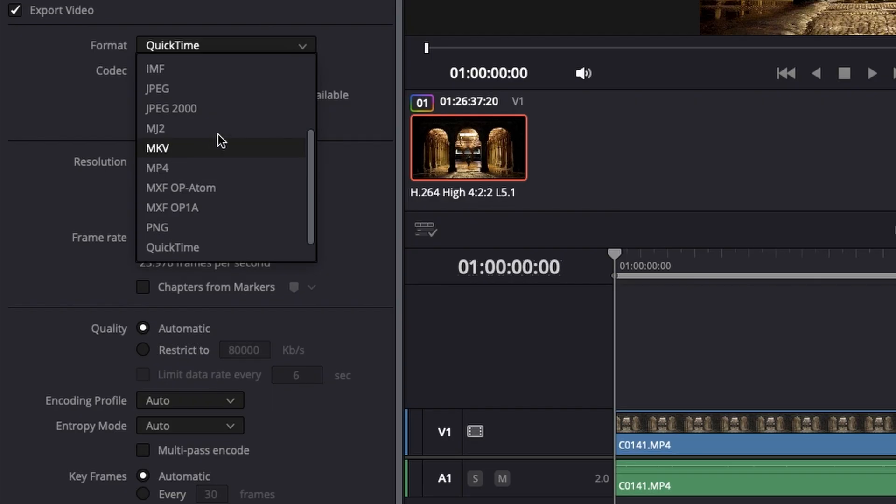
left_click(346, 63)
left_click(278, 73)
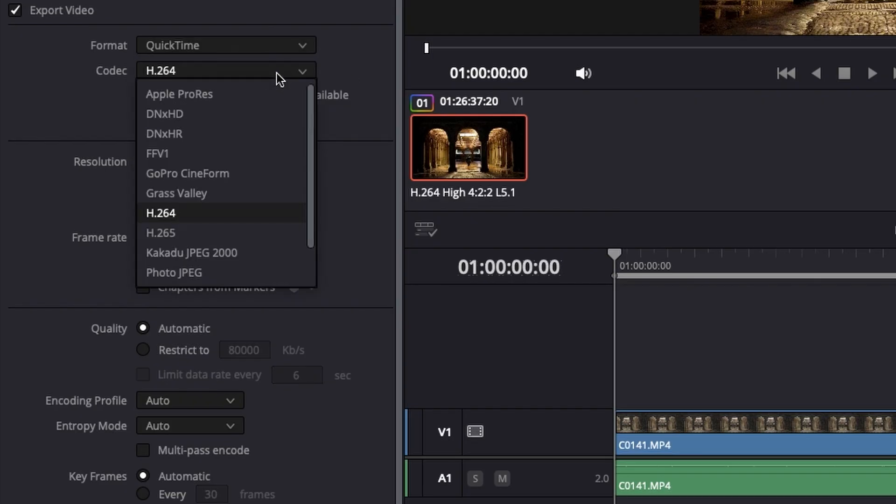
left_click(265, 90)
left_click(262, 96)
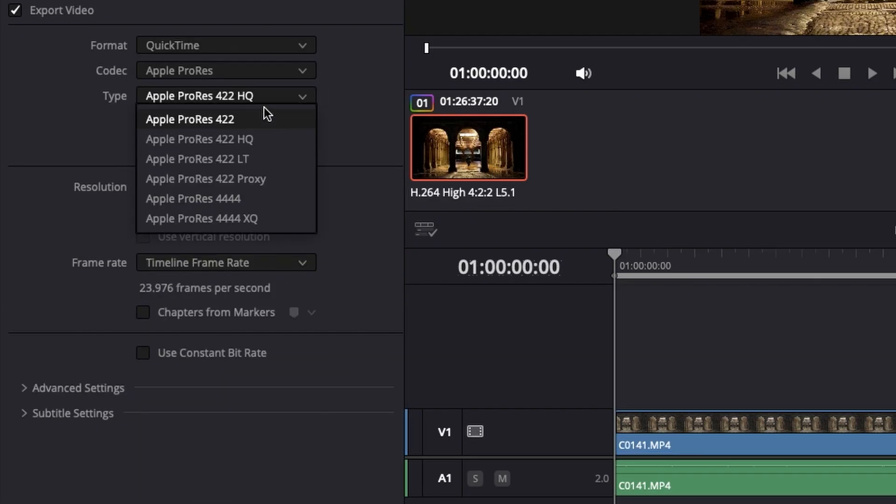
left_click(264, 142)
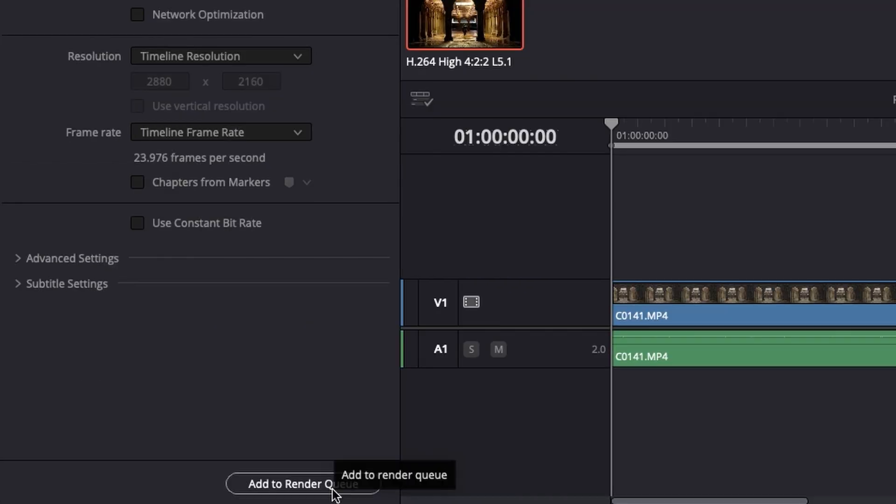
Add the timeline to the render queue and start rendering it.
left_click(333, 490)
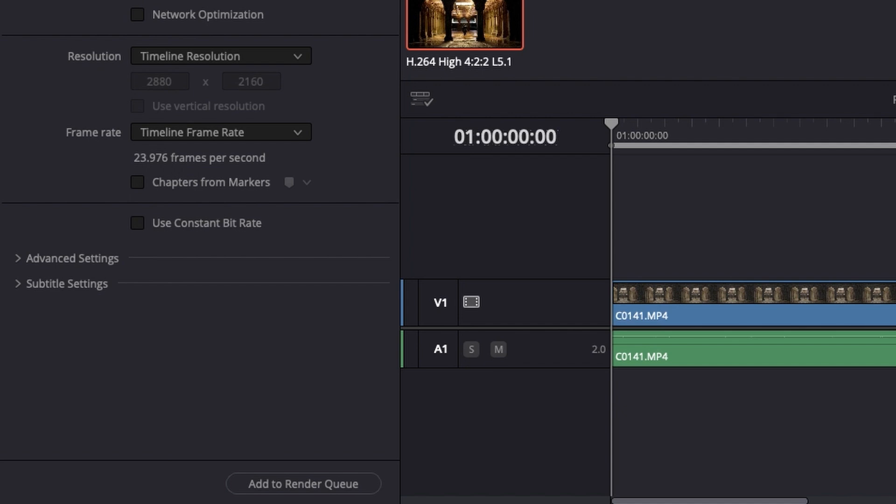
left_click(771, 302)
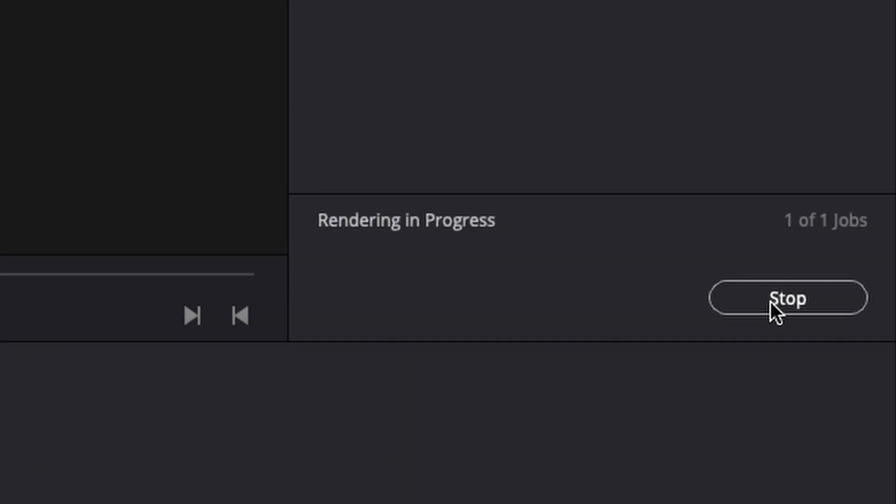